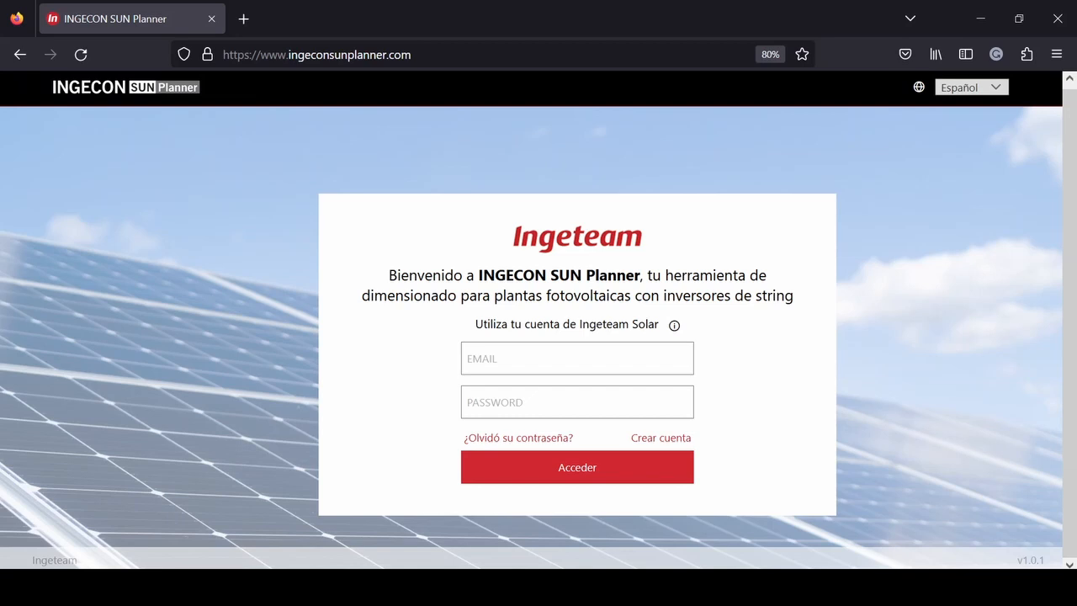
- Sign in to the planner with the account's e-mail and password
{"action": "mouse_move", "coordinate": [674, 325]}
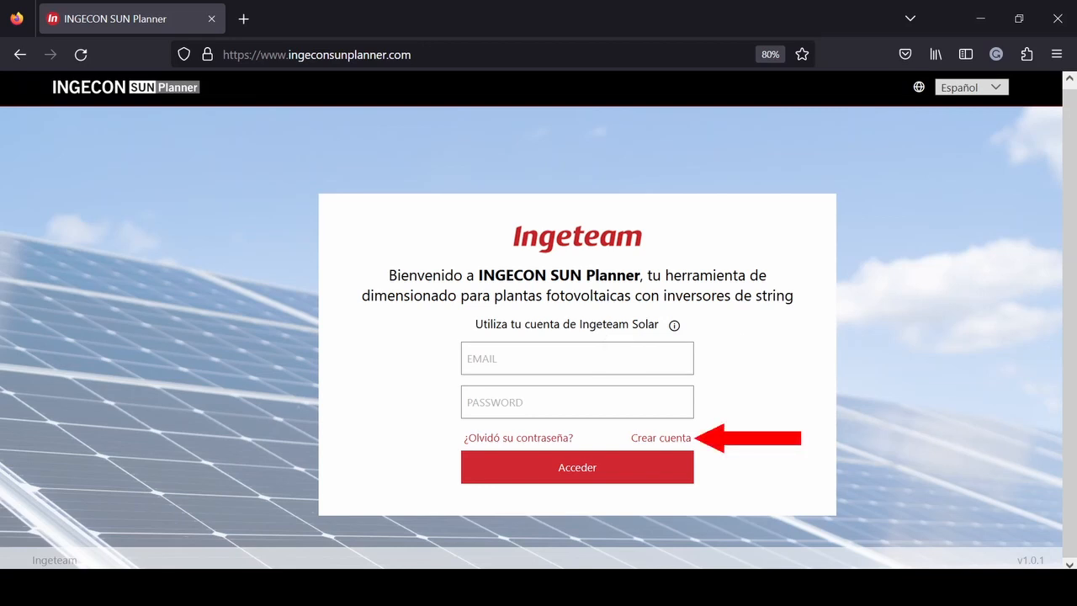
{"action": "left_click", "coordinate": [656, 438]}
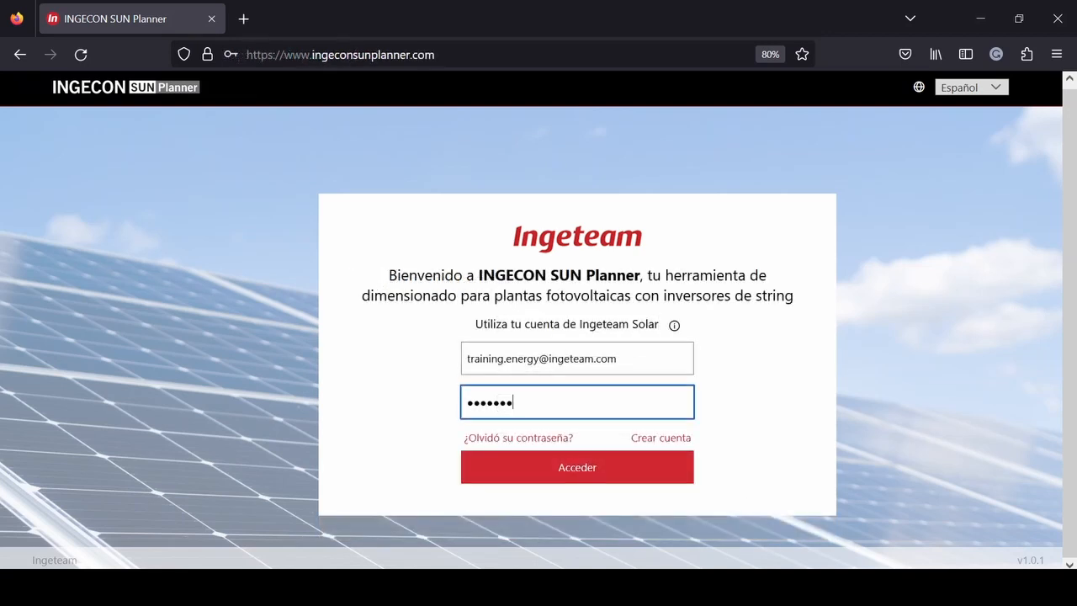
{"action": "type", "text": "*"}
{"action": "type", "text": "*"}
{"action": "key", "text": "Return"}
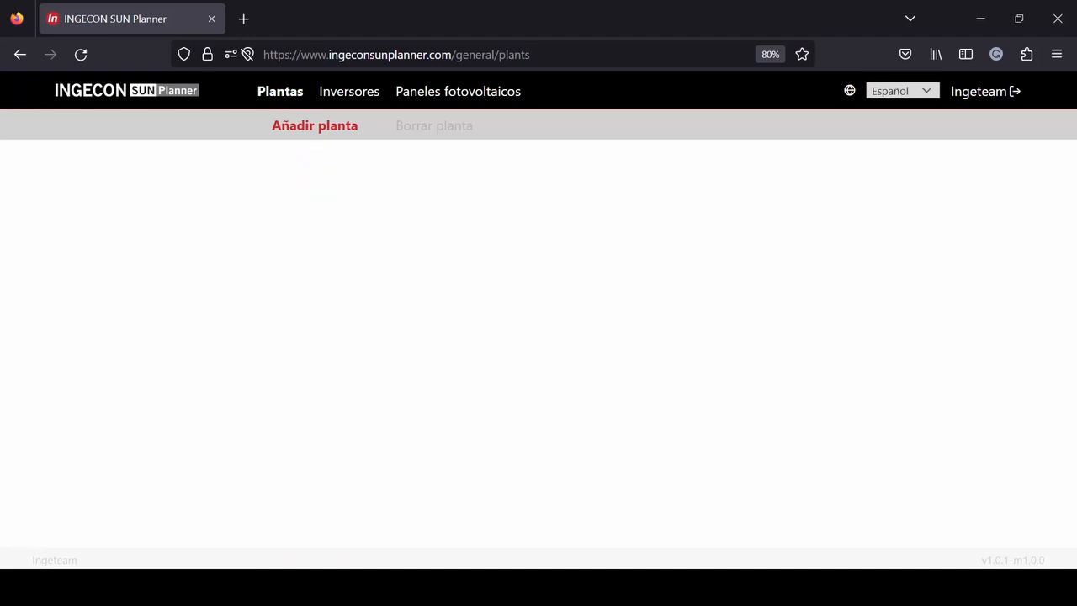
- Start a new plant named "Prueba" for the client "Cliente 1"
{"action": "left_click", "coordinate": [315, 125]}
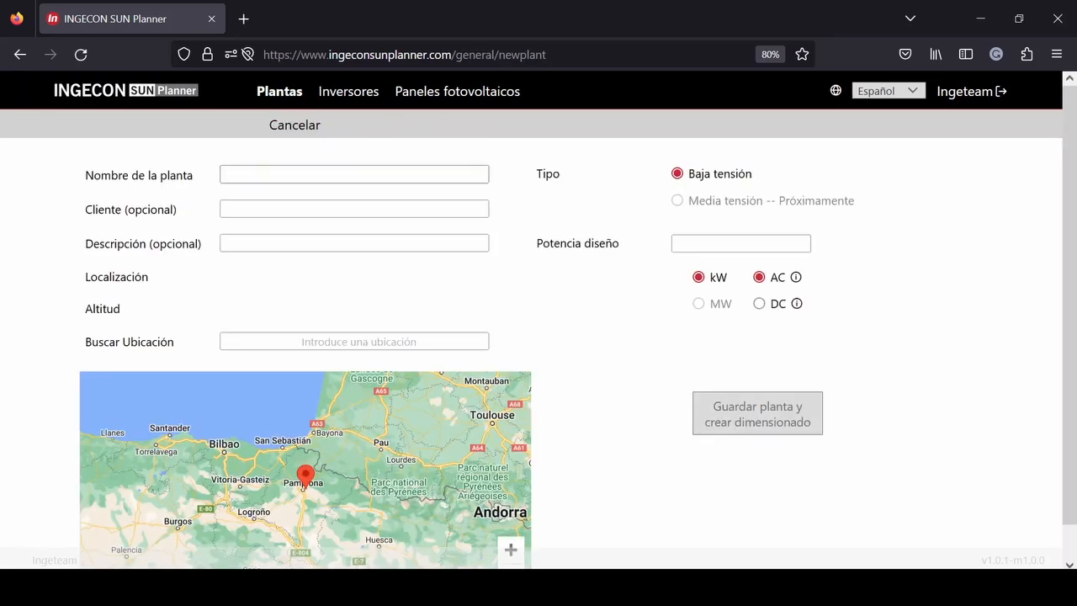
{"action": "left_click", "coordinate": [359, 174]}
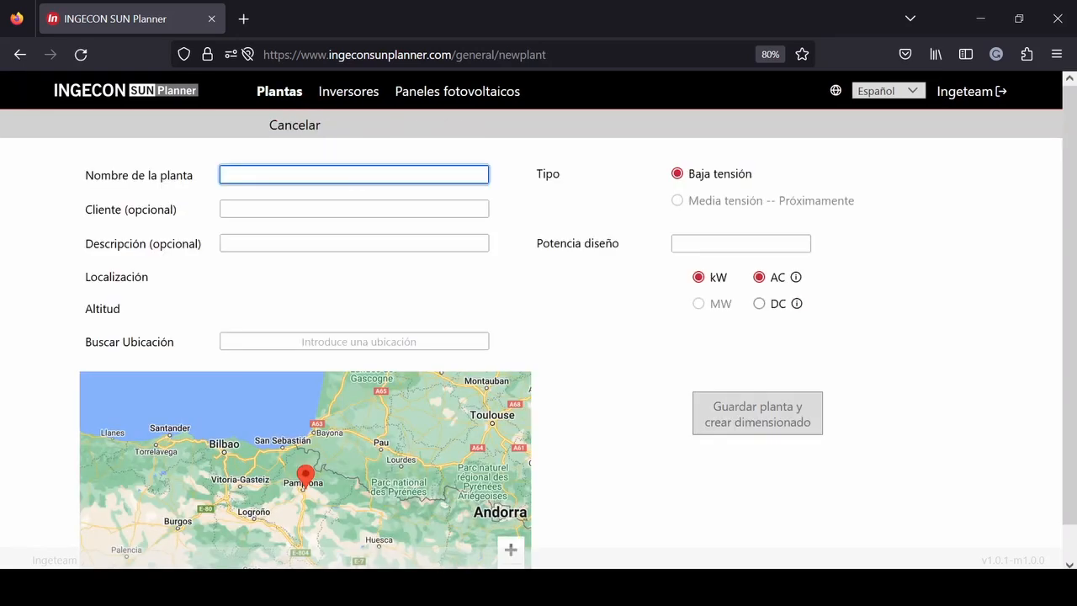
{"action": "type", "text": "Prueba"}
{"action": "left_click", "coordinate": [359, 208]}
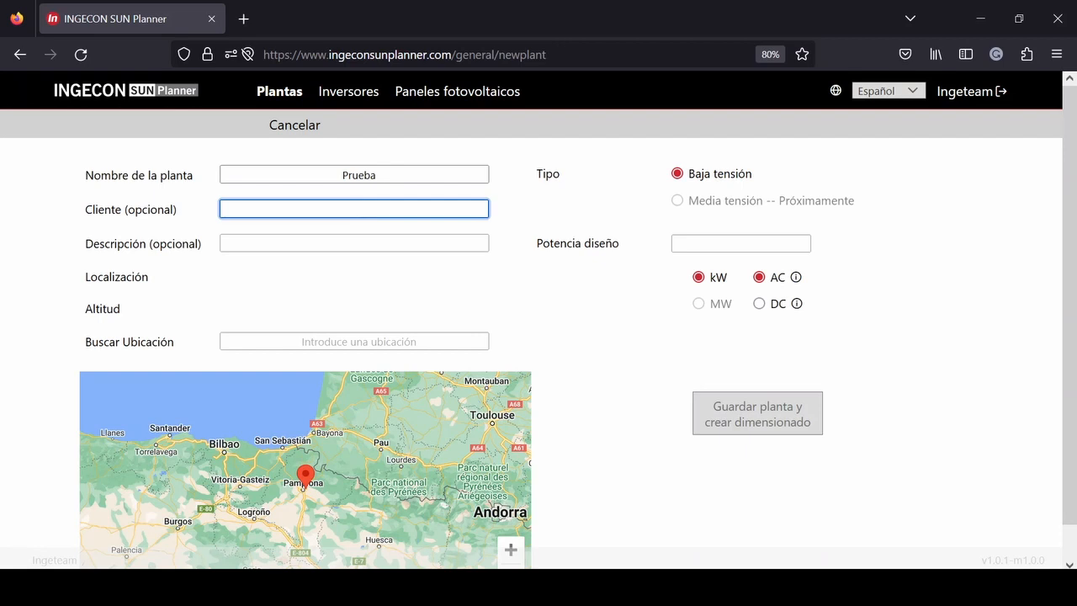
{"action": "type", "text": "Cliente 1"}
{"action": "left_click", "coordinate": [359, 243]}
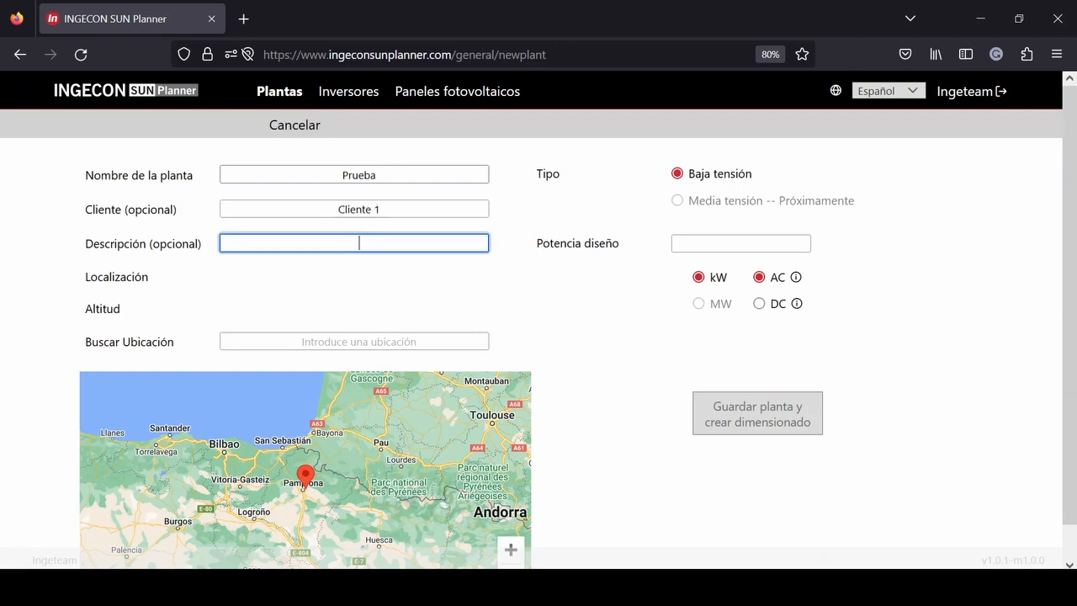
- Place the plant's map marker near Ingeteam Power Technology SA Energy by Sarriguren, at latitude 42.816 and longitude -1.601
{"action": "scroll", "coordinate": [359, 277], "scroll_direction": "down", "scroll_amount": 1}
{"action": "left_click", "coordinate": [359, 306]}
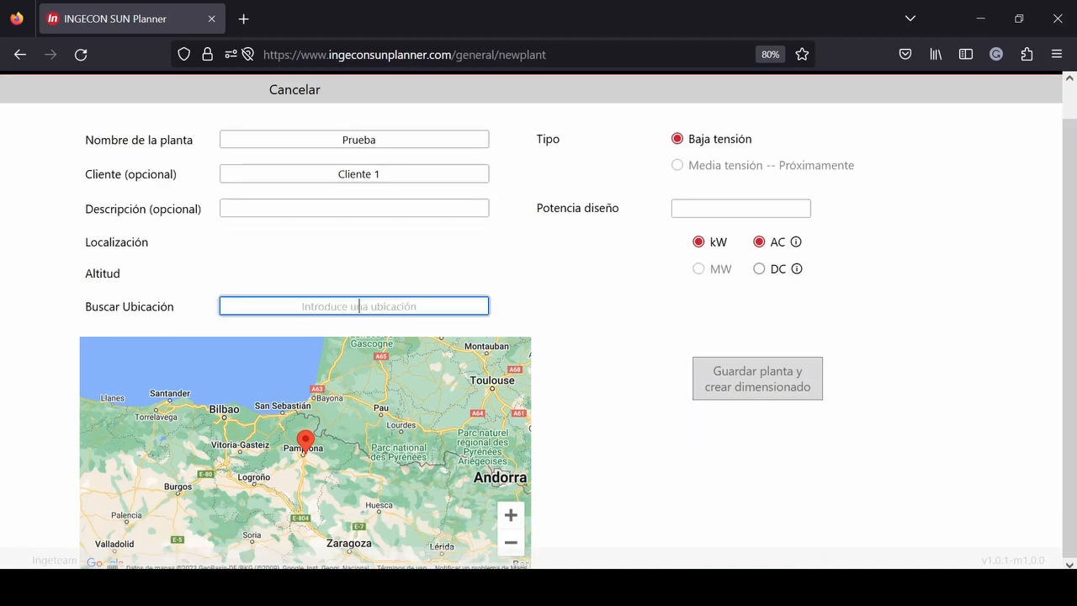
{"action": "scroll", "coordinate": [379, 438], "scroll_direction": "up", "scroll_amount": 1}
{"action": "scroll", "coordinate": [378, 437], "scroll_direction": "down", "scroll_amount": 1}
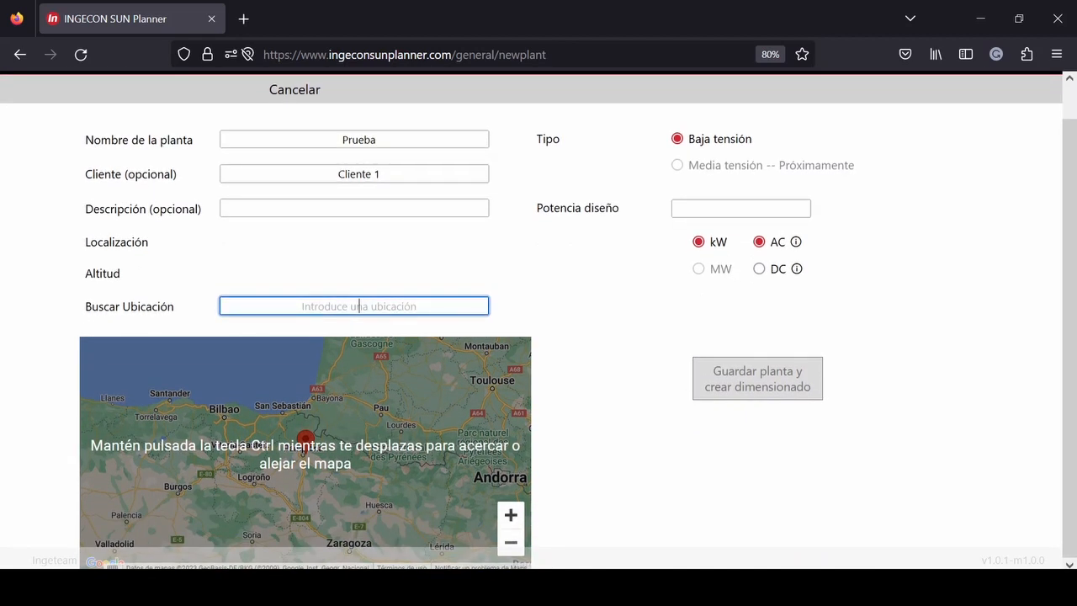
{"action": "left_click", "coordinate": [510, 515]}
{"action": "left_click", "coordinate": [511, 515]}
{"action": "left_click", "coordinate": [510, 515]}
{"action": "left_click", "coordinate": [511, 515]}
{"action": "left_click", "coordinate": [510, 514]}
{"action": "left_click", "coordinate": [510, 515]}
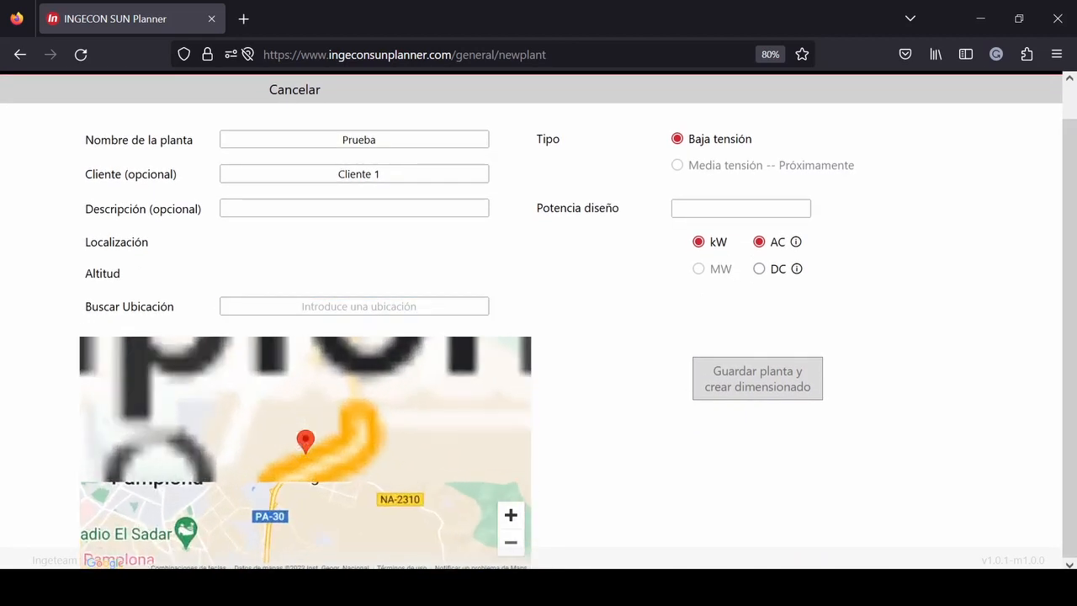
{"action": "scroll", "coordinate": [378, 437], "scroll_direction": "up", "scroll_amount": 1}
{"action": "scroll", "coordinate": [378, 437], "scroll_direction": "down", "scroll_amount": 1}
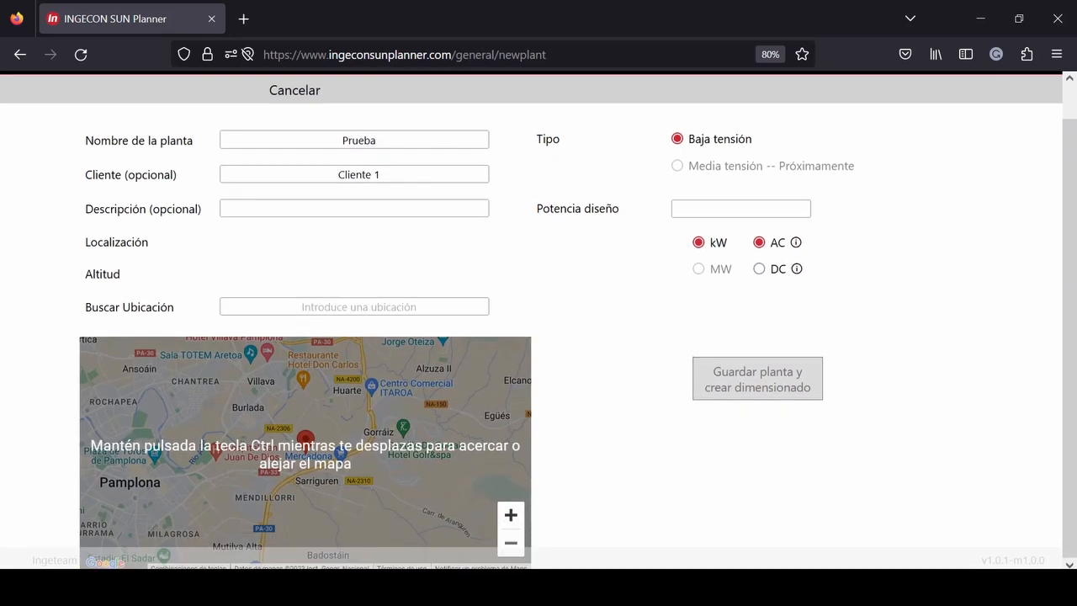
{"action": "left_click", "coordinate": [511, 515]}
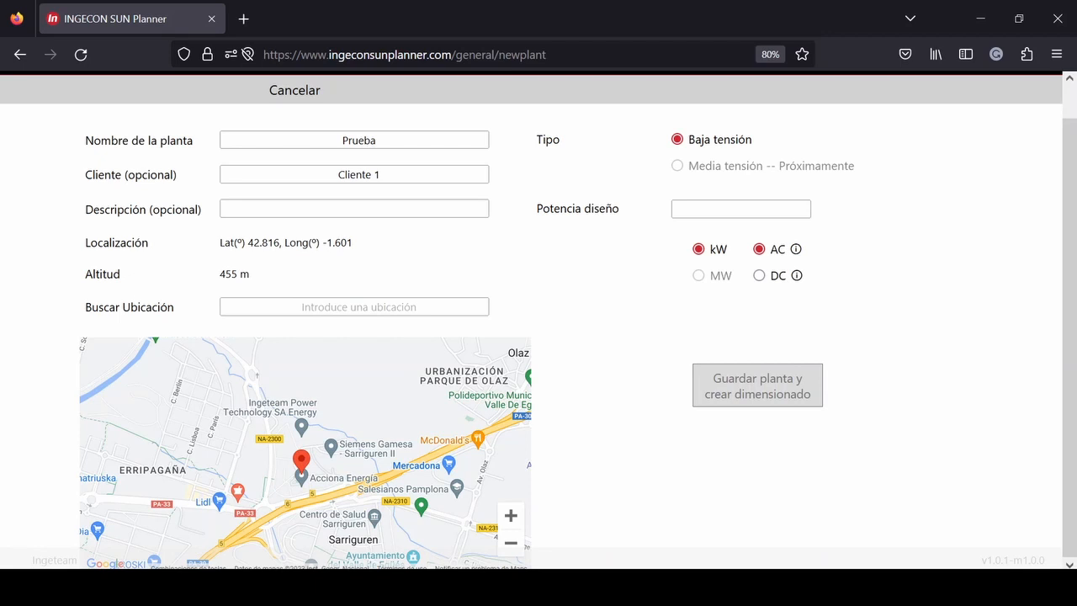
- Set the plant's design power to 6 kW AC, then save the plant and create its sizing
{"action": "mouse_move", "coordinate": [796, 249]}
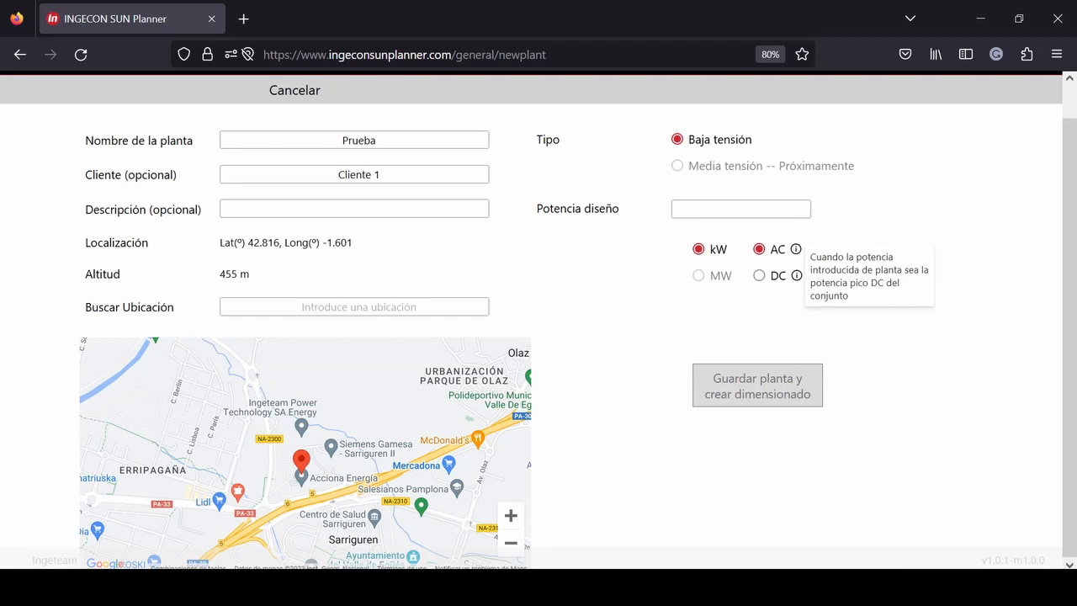
{"action": "left_click", "coordinate": [741, 209]}
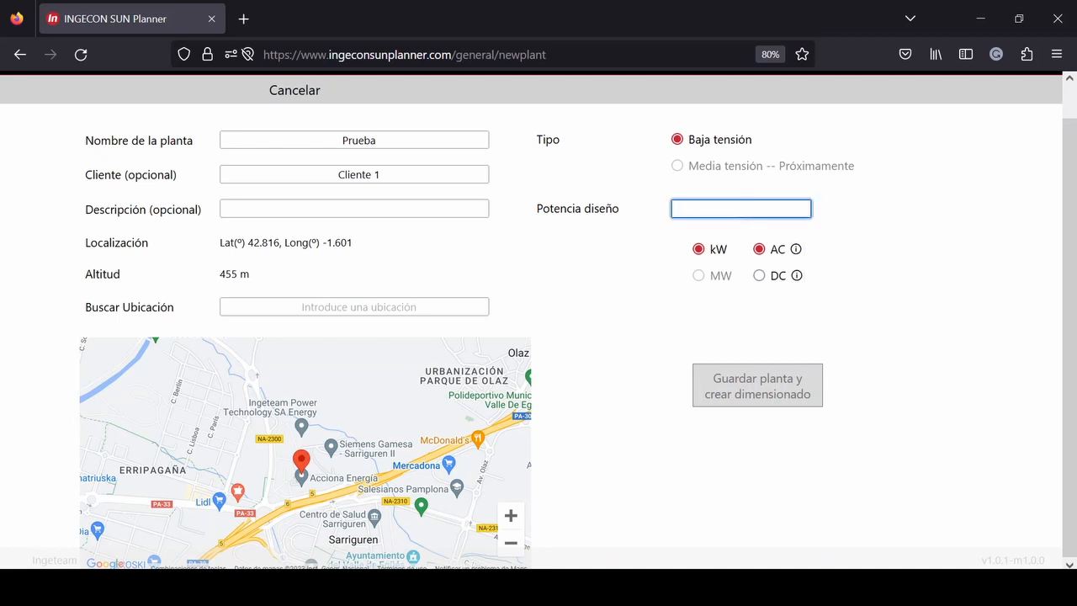
{"action": "type", "text": "6"}
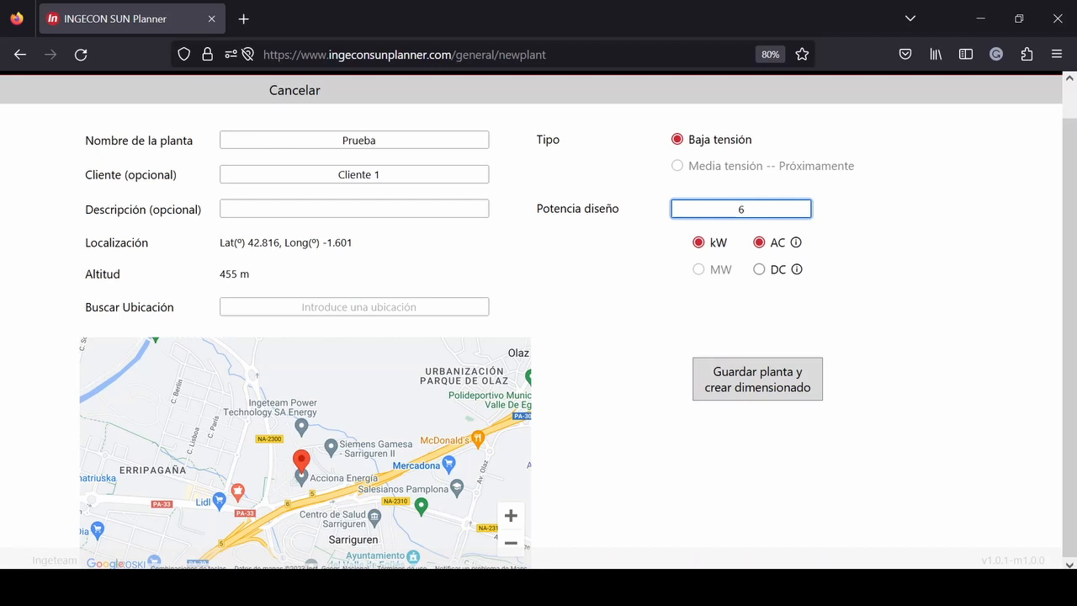
{"action": "key", "text": "Return"}
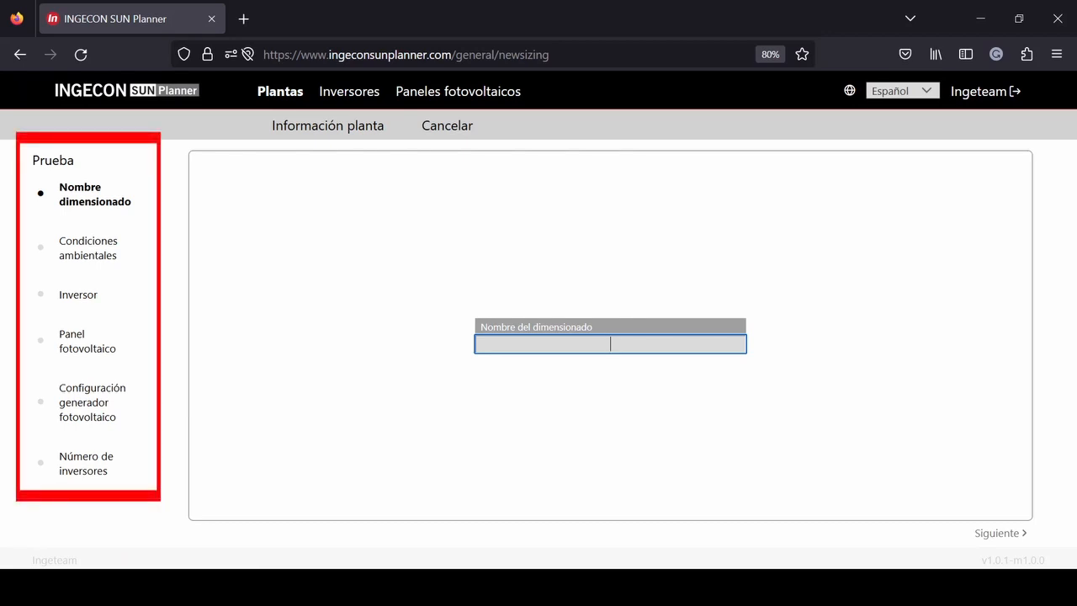
- Name the new sizing "Prueba1" and continue to the ambient conditions
{"action": "type", "text": "Pr"}
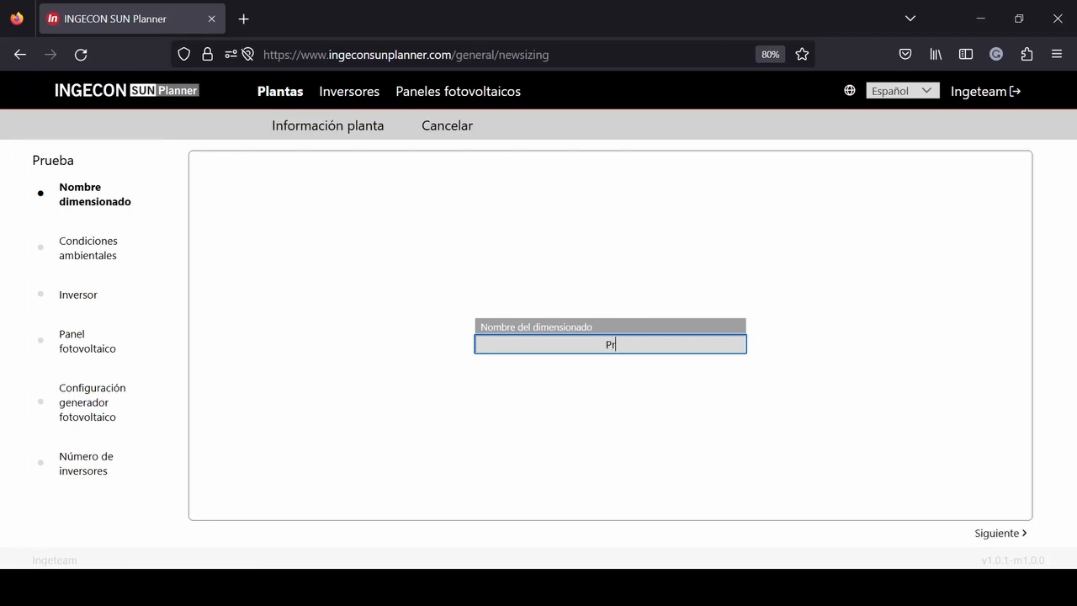
{"action": "type", "text": "ueba1"}
{"action": "key", "text": "Return"}
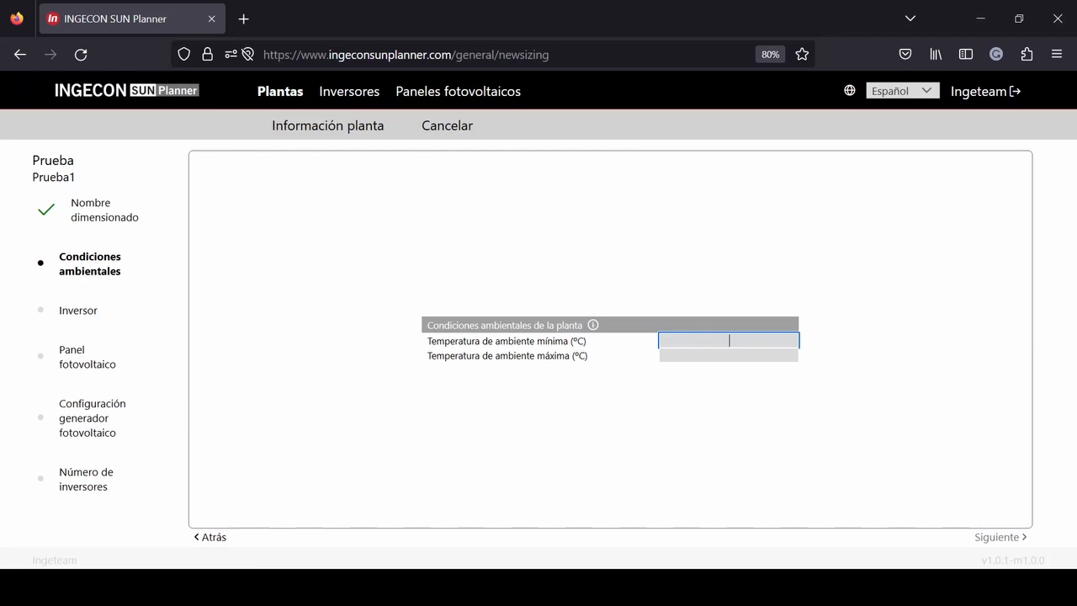
- Set the ambient temperatures to a minimum of 0 ºC and a maximum of 35 ºC, and continue to the inverter selection
{"action": "type", "text": "0"}
{"action": "key", "text": "Tab"}
{"action": "type", "text": "35"}
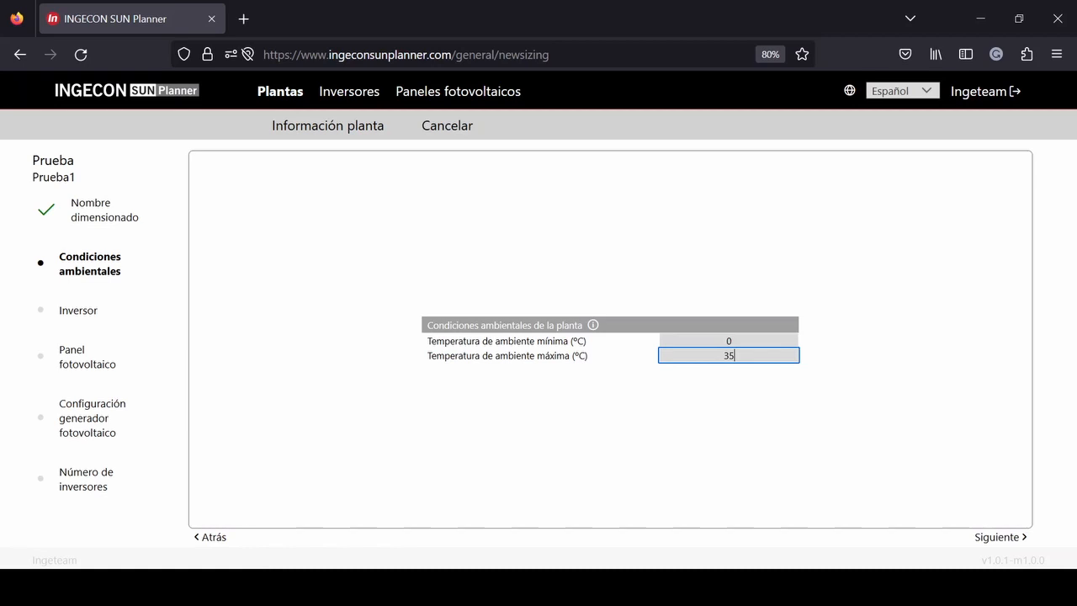
{"action": "left_click", "coordinate": [732, 341]}
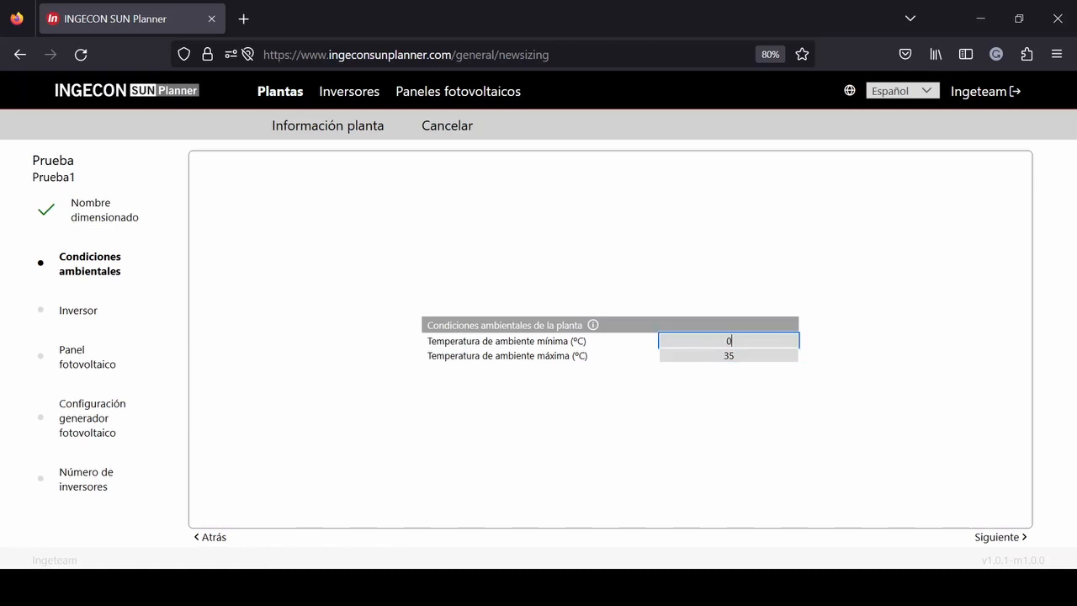
{"action": "left_click", "coordinate": [1000, 536]}
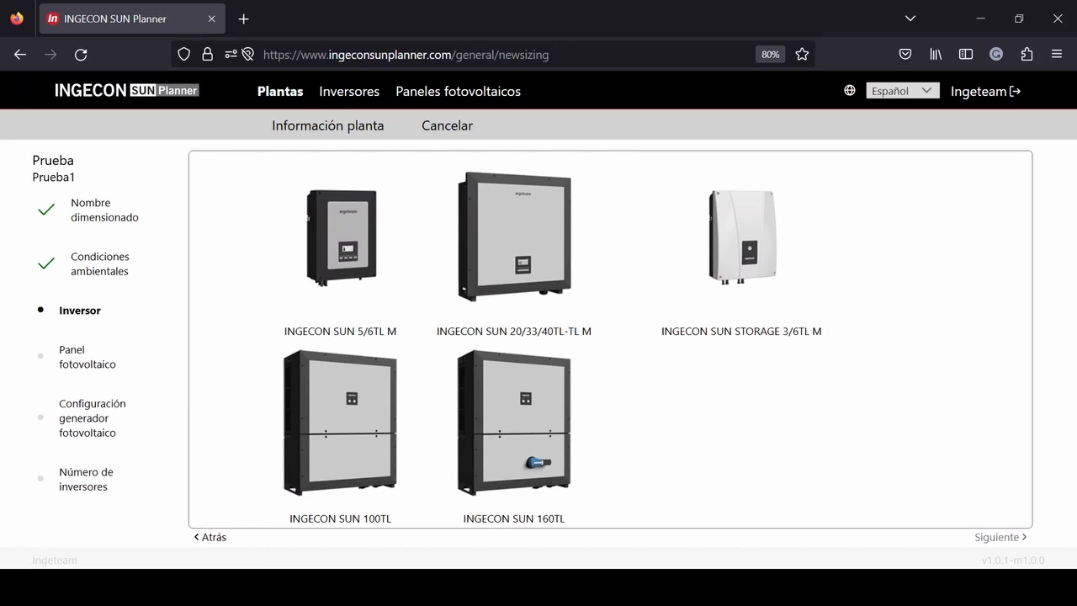
- Select the INGECON SUN STORAGE 6TL M model in the STORAGE 3/6TL M family and review its characteristics
{"action": "left_click", "coordinate": [741, 239]}
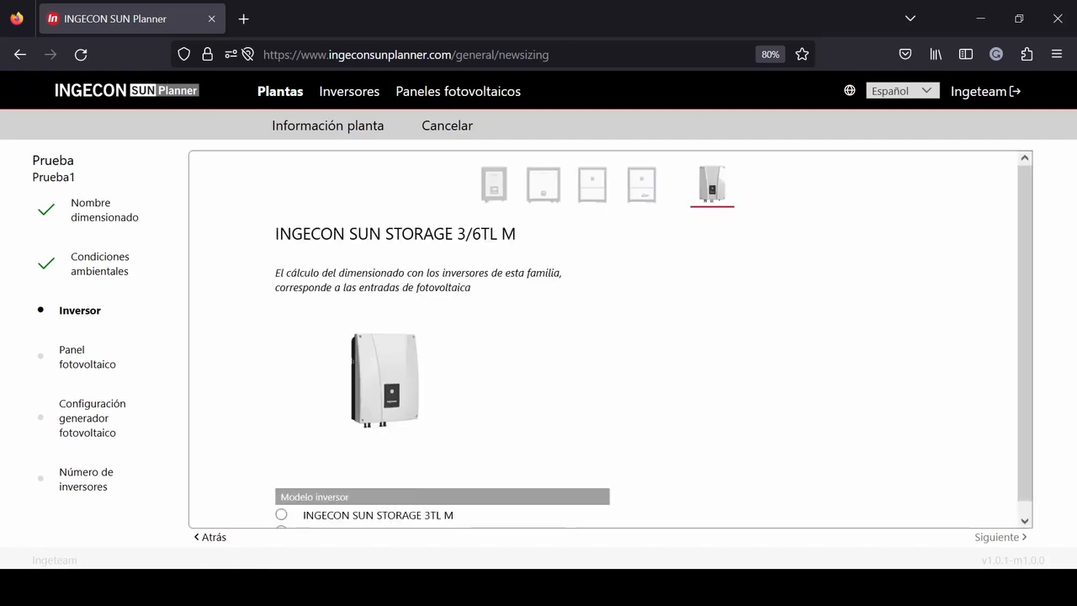
{"action": "scroll", "coordinate": [610, 340], "scroll_direction": "down", "scroll_amount": 1}
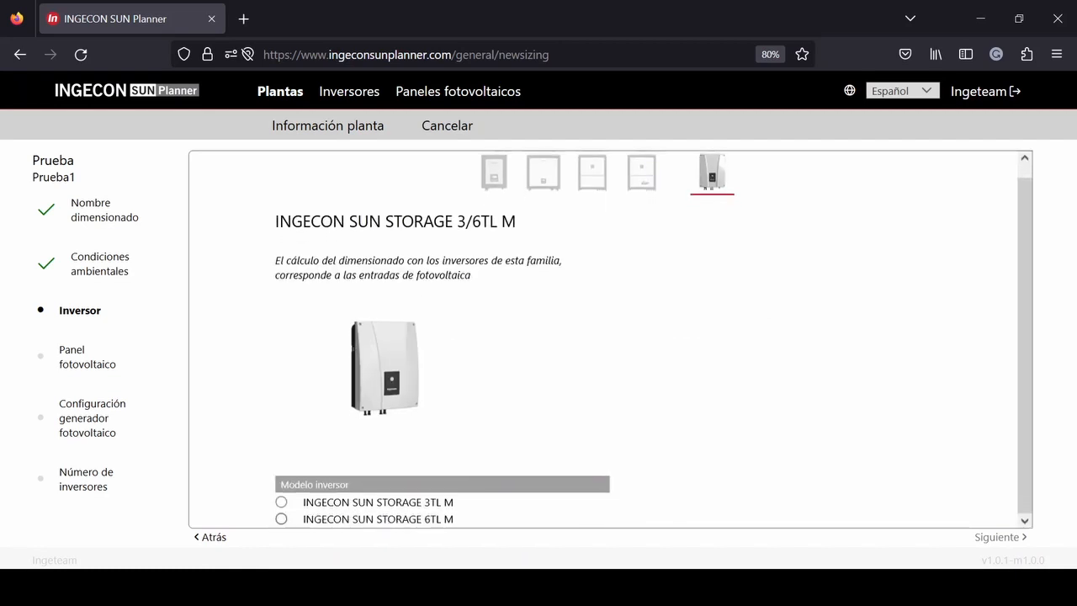
{"action": "left_click", "coordinate": [281, 519]}
{"action": "scroll", "coordinate": [609, 340], "scroll_direction": "down", "scroll_amount": 1}
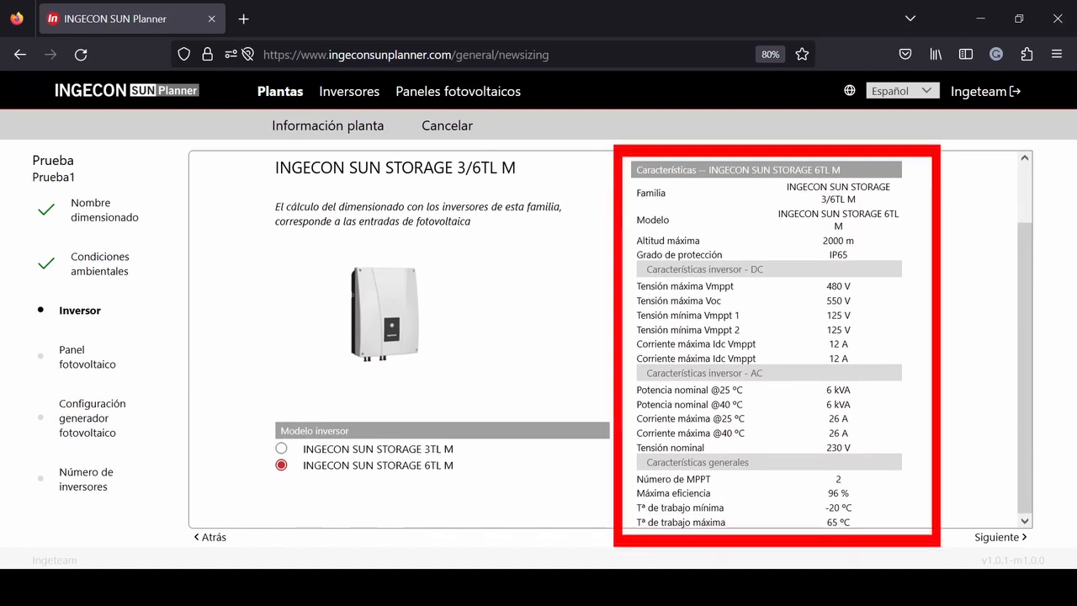
{"action": "scroll", "coordinate": [610, 339], "scroll_direction": "up", "scroll_amount": 2}
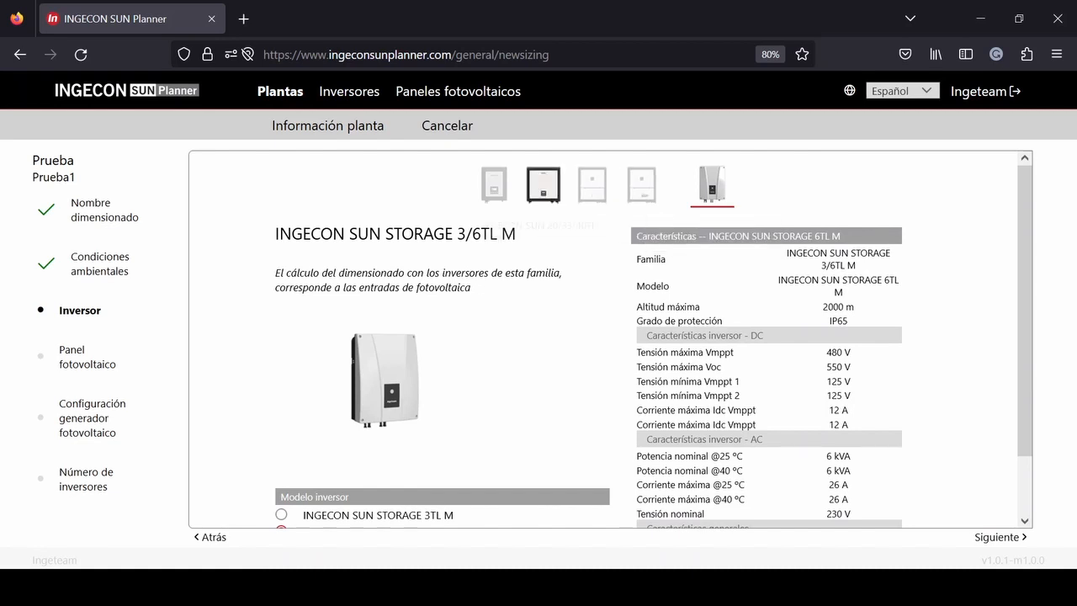
- Look through the other inverter families: 5/6TL M, 20/33/40TL-TL M, 100TL and 160TL
{"action": "left_click", "coordinate": [494, 185]}
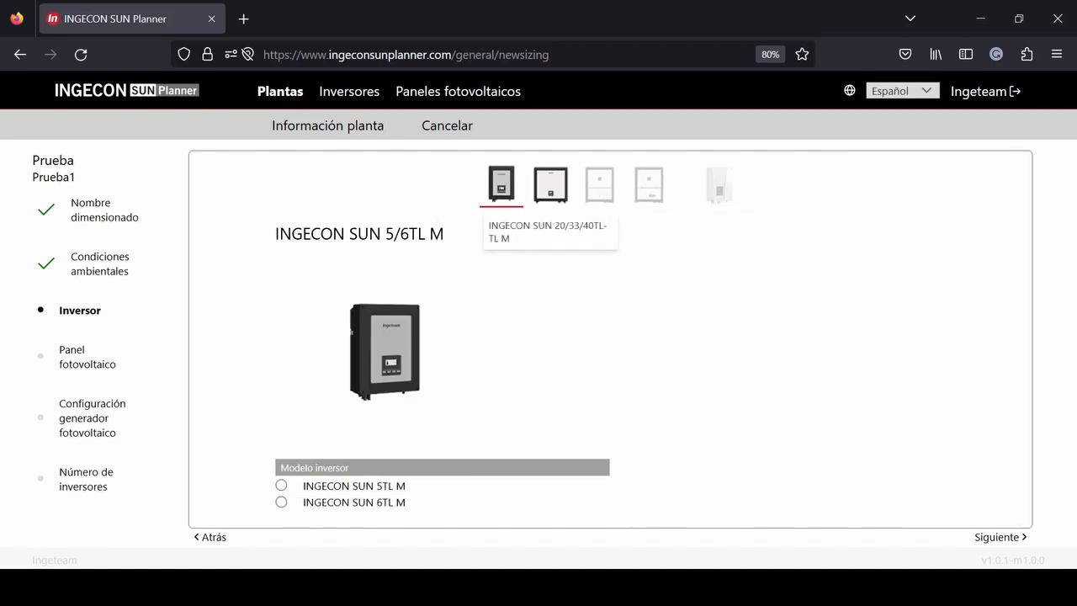
{"action": "left_click", "coordinate": [550, 185]}
{"action": "left_click", "coordinate": [599, 185]}
{"action": "left_click", "coordinate": [648, 184]}
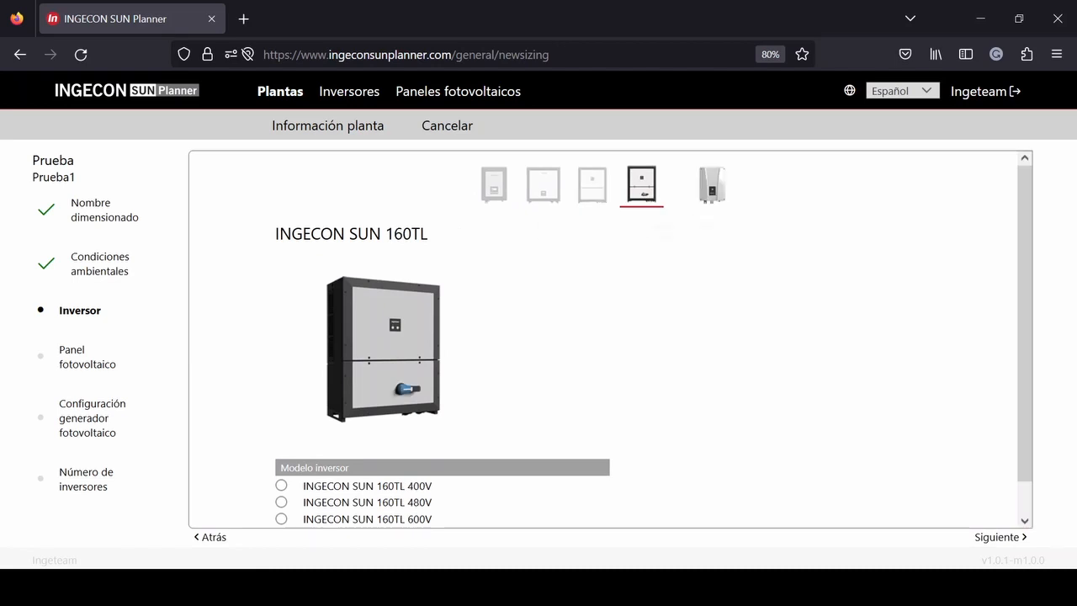
- Return to the STORAGE 3/6TL M family, choose INGECON SUN STORAGE 6TL M, and continue to the photovoltaic panel selection
{"action": "left_click", "coordinate": [711, 184]}
{"action": "scroll", "coordinate": [712, 184], "scroll_direction": "down", "scroll_amount": 1}
{"action": "left_click", "coordinate": [281, 519]}
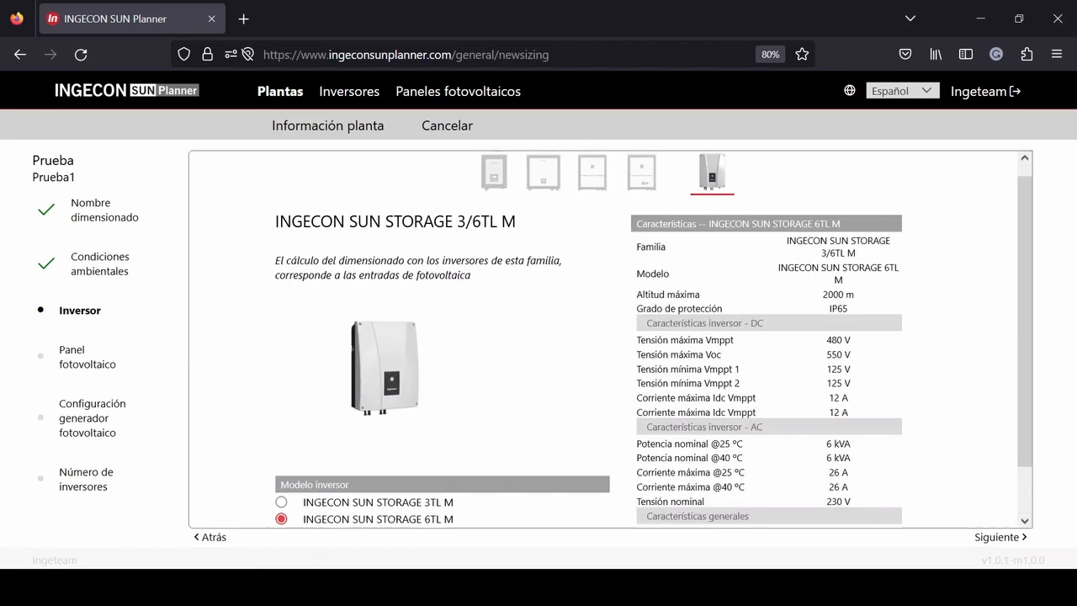
{"action": "left_click", "coordinate": [1000, 537]}
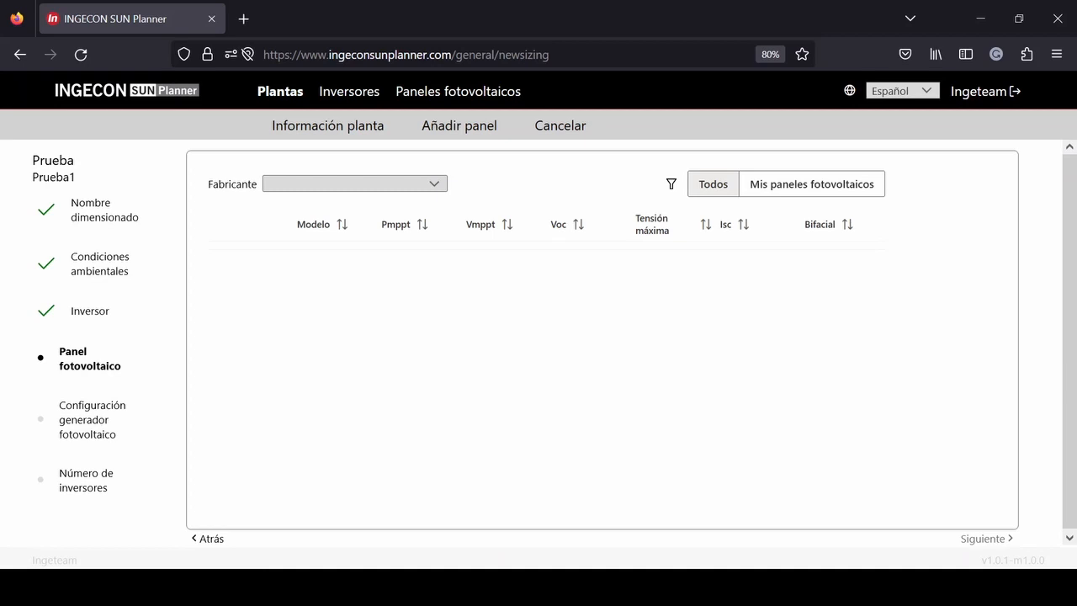
- Search the panel manufacturers for "trina" and choose Trina Solar
{"action": "left_click", "coordinate": [354, 183]}
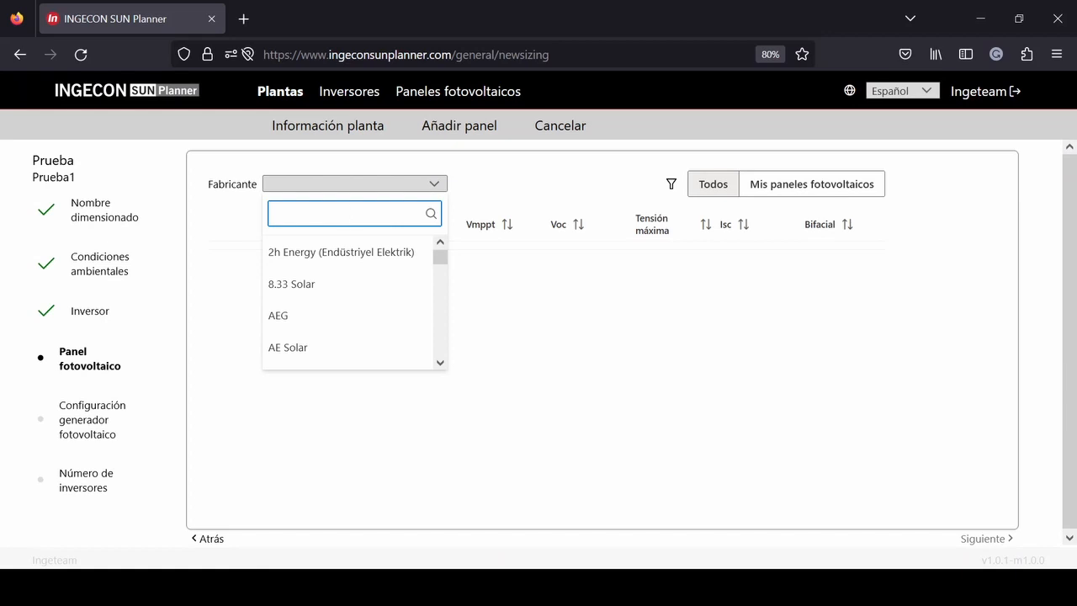
{"action": "type", "text": "trina"}
{"action": "key", "text": "Return"}
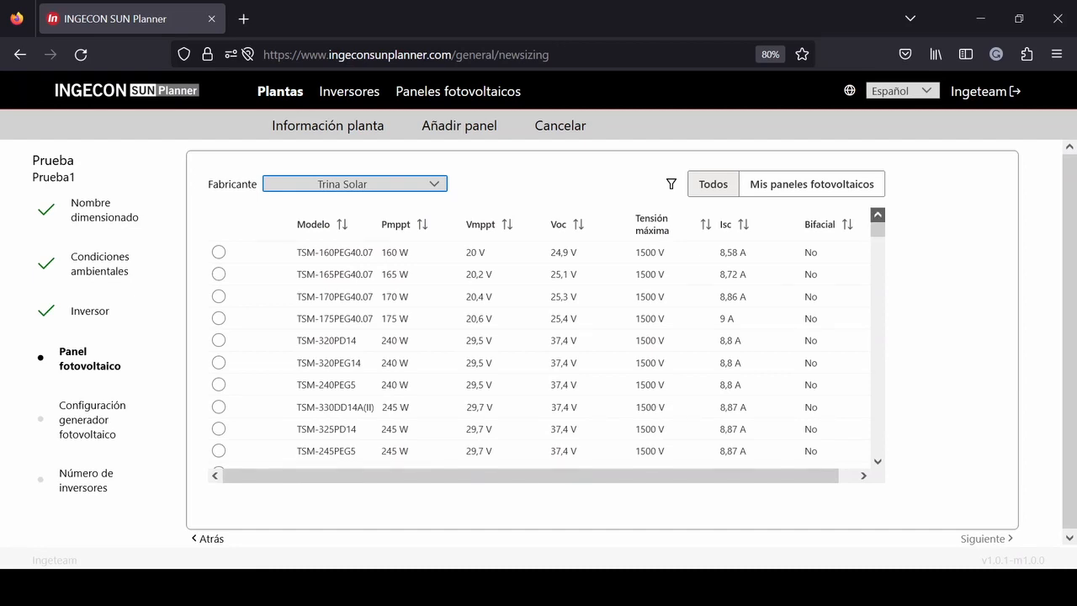
- Look through the Trina Solar models and select the panel TSM-DEG18MC-20-(II)-480-Bifacial
{"action": "scroll", "coordinate": [547, 353], "scroll_direction": "down", "scroll_amount": 15}
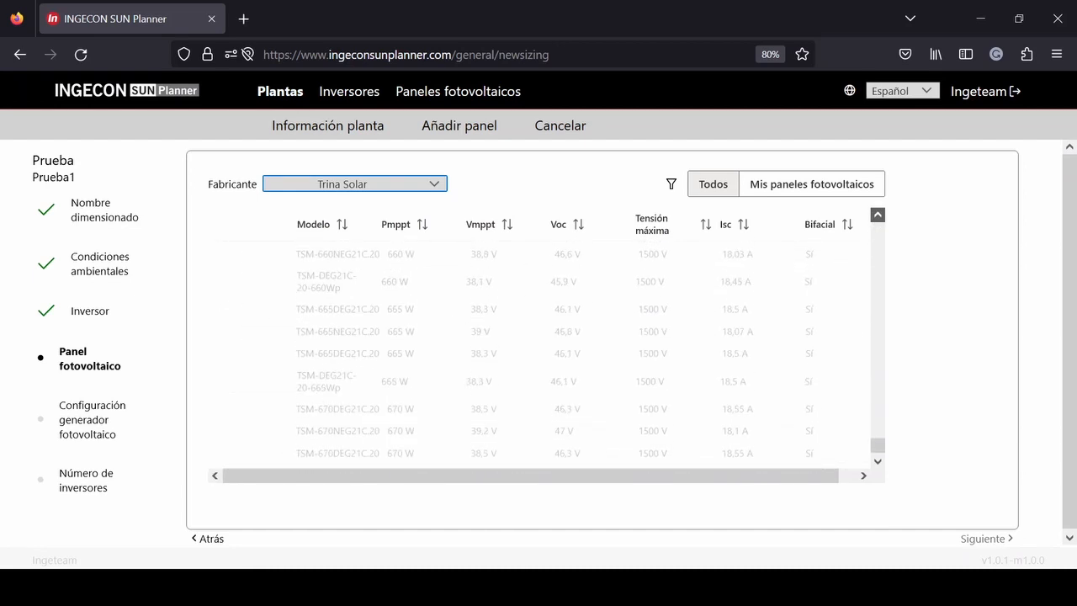
{"action": "scroll", "coordinate": [547, 353], "scroll_direction": "up", "scroll_amount": 15}
{"action": "scroll", "coordinate": [547, 353], "scroll_direction": "down", "scroll_amount": 10}
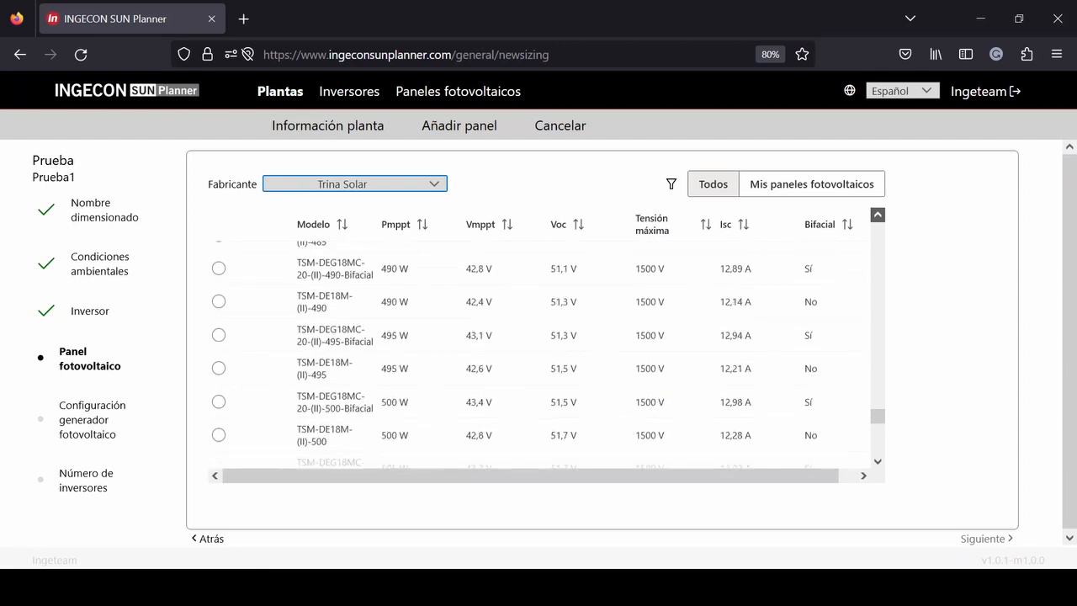
{"action": "scroll", "coordinate": [547, 353], "scroll_direction": "down", "scroll_amount": 3}
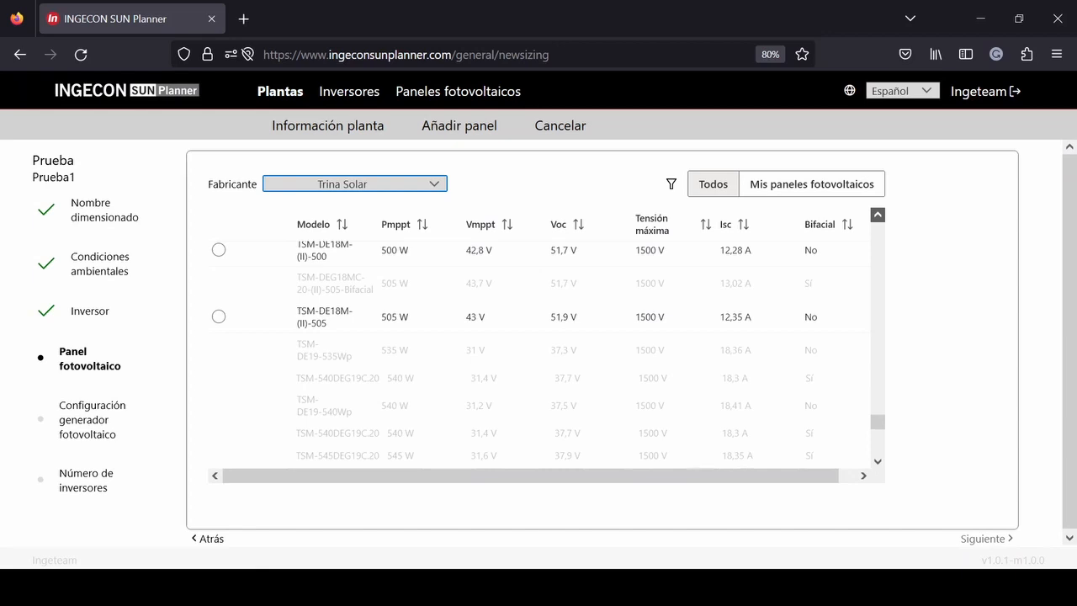
{"action": "scroll", "coordinate": [538, 355], "scroll_direction": "down", "scroll_amount": 3}
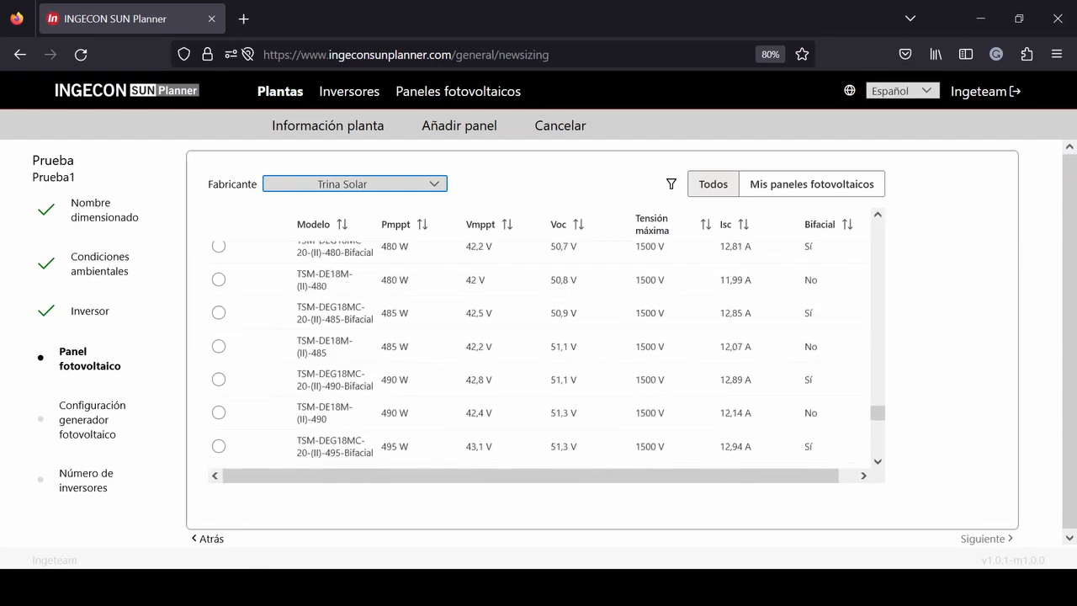
{"action": "left_click", "coordinate": [219, 379]}
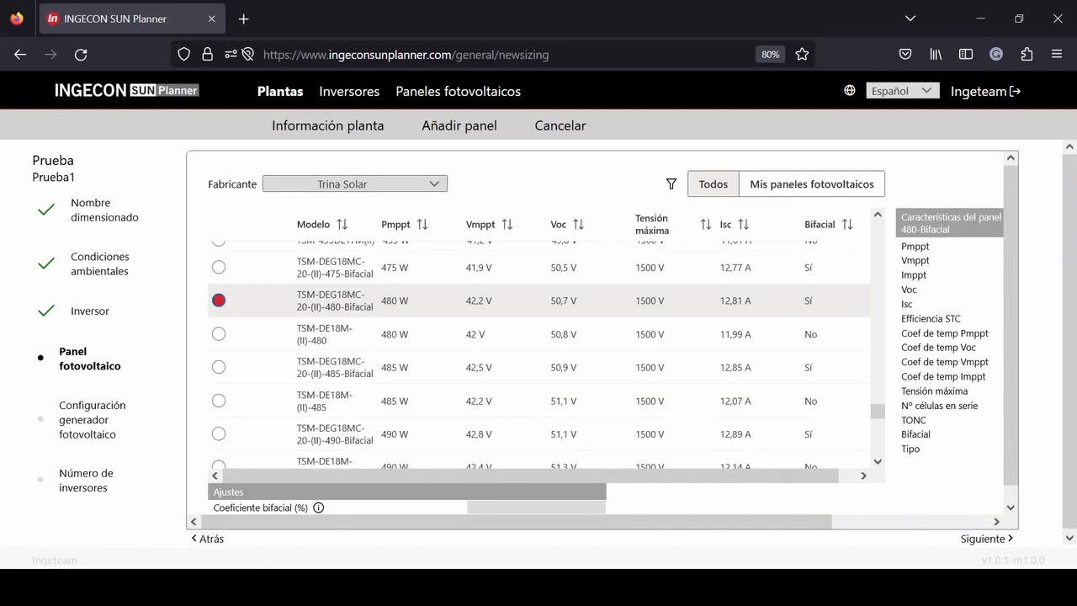
{"action": "scroll", "coordinate": [602, 335], "scroll_direction": "down", "scroll_amount": 1}
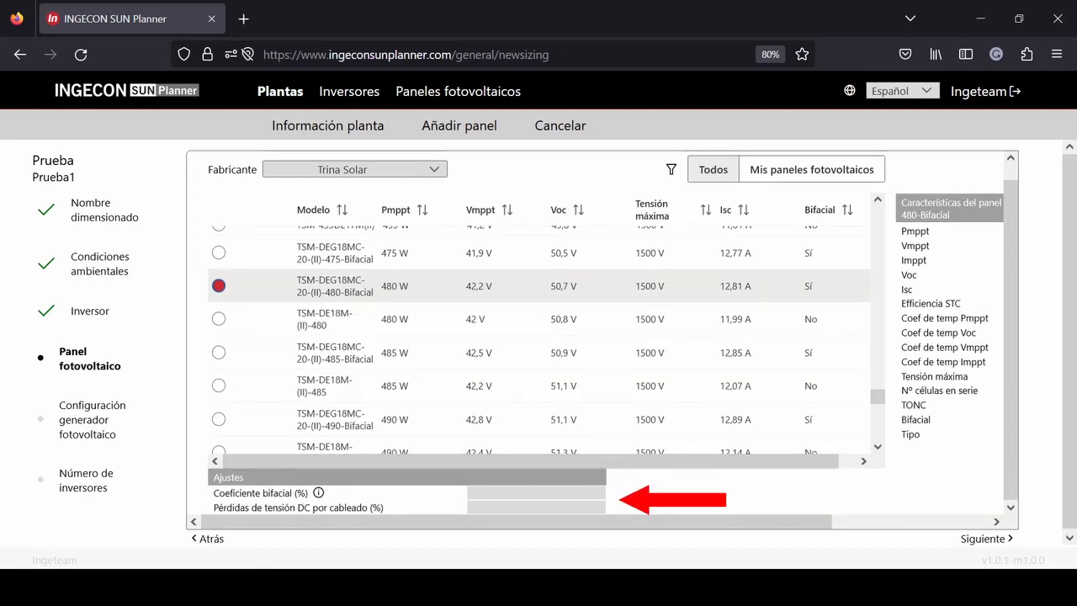
- Review the selected panel's characteristics, the bifacial coefficient and DC wiring voltage loss settings, and close the plant information
{"action": "key", "text": "ctrl+minus"}
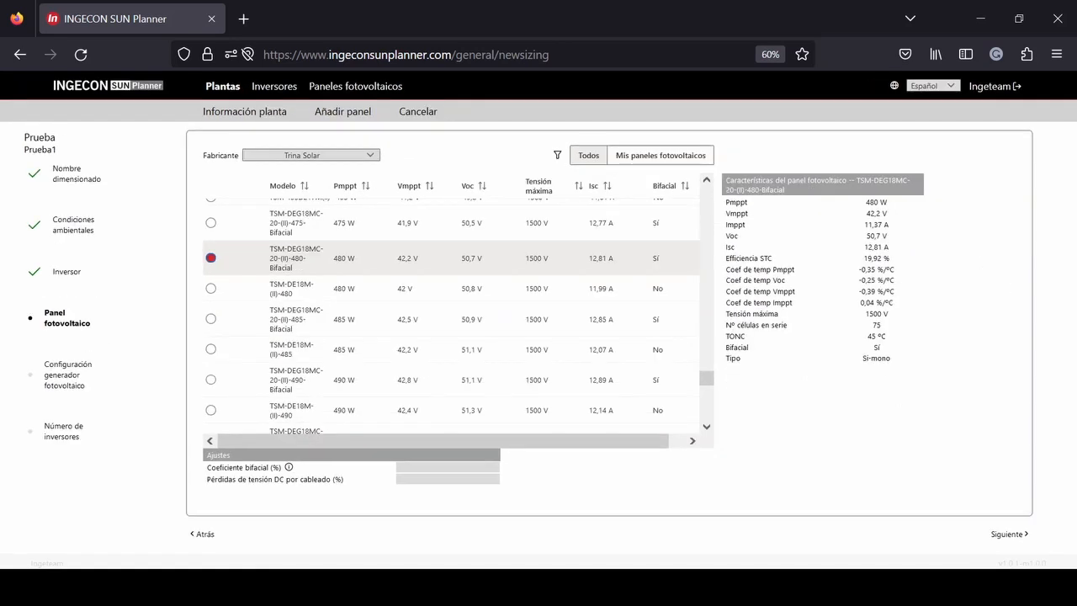
{"action": "left_click", "coordinate": [447, 467]}
{"action": "left_click", "coordinate": [447, 478]}
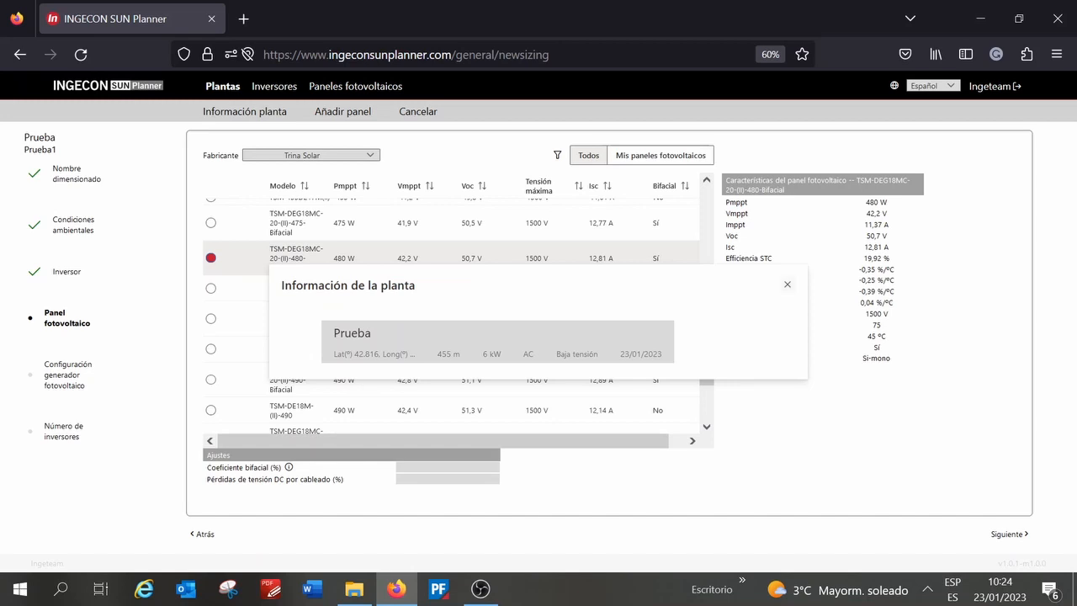
{"action": "left_click", "coordinate": [788, 285]}
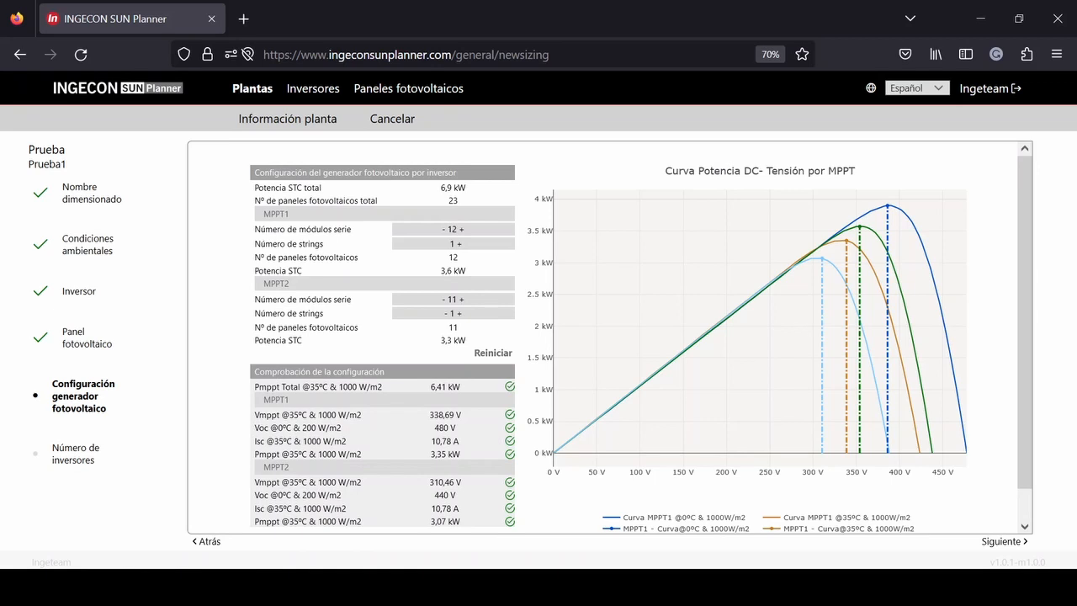
- Raise MPPT1 to 14 series modules, check its Voc verification, and try increasing its number of strings
{"action": "left_click", "coordinate": [462, 228]}
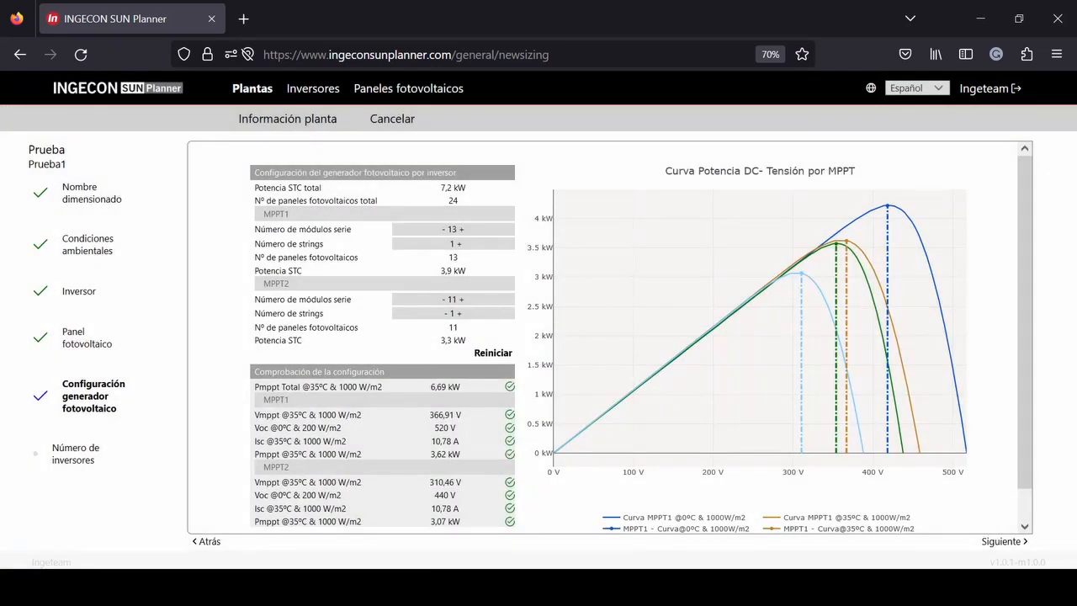
{"action": "left_click", "coordinate": [462, 229]}
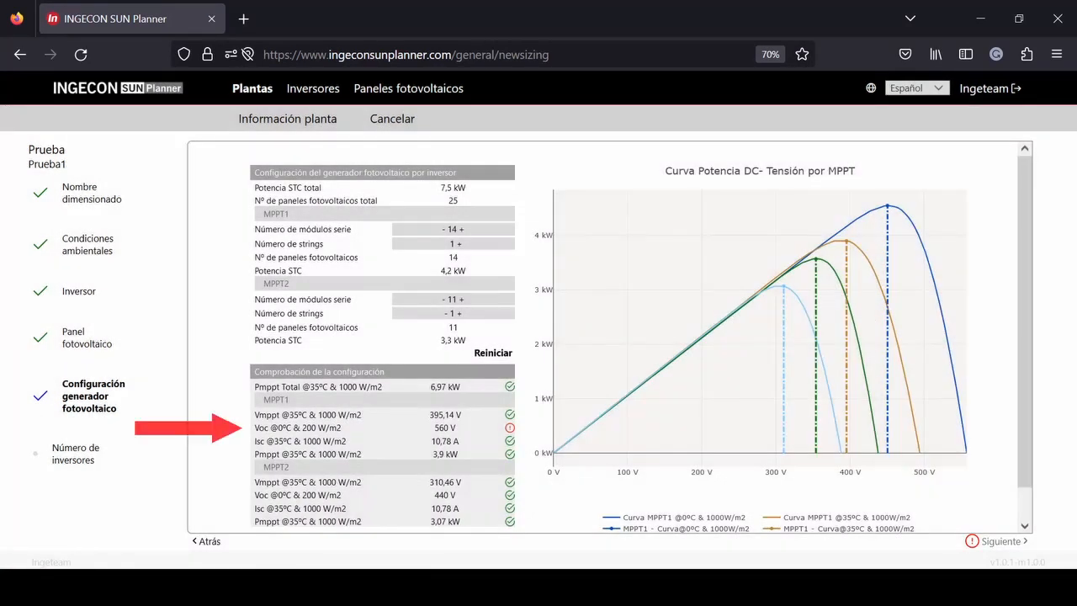
{"action": "mouse_move", "coordinate": [509, 427]}
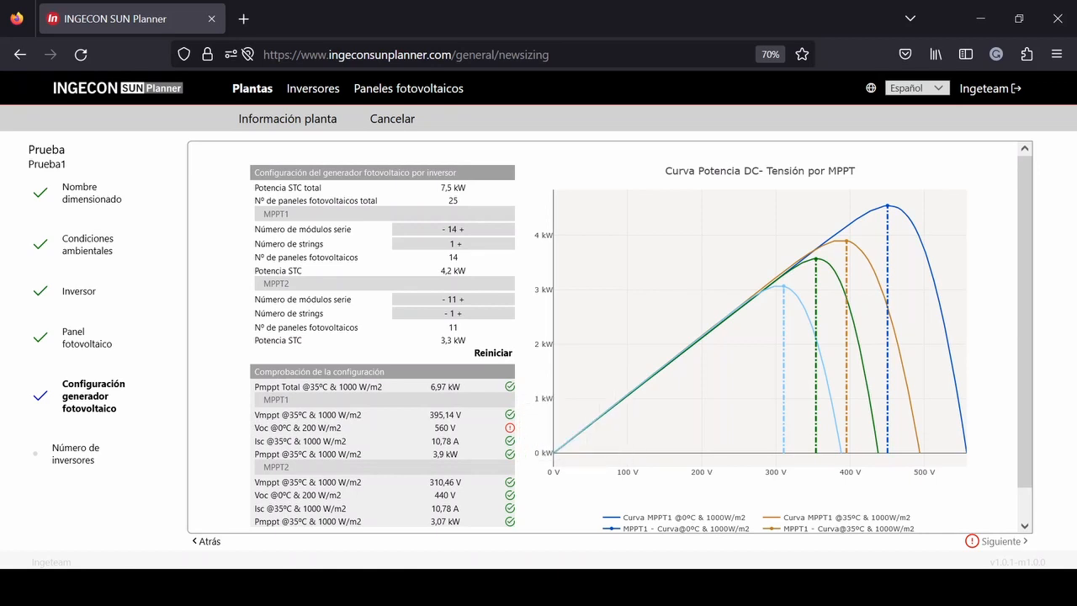
{"action": "left_click", "coordinate": [462, 244]}
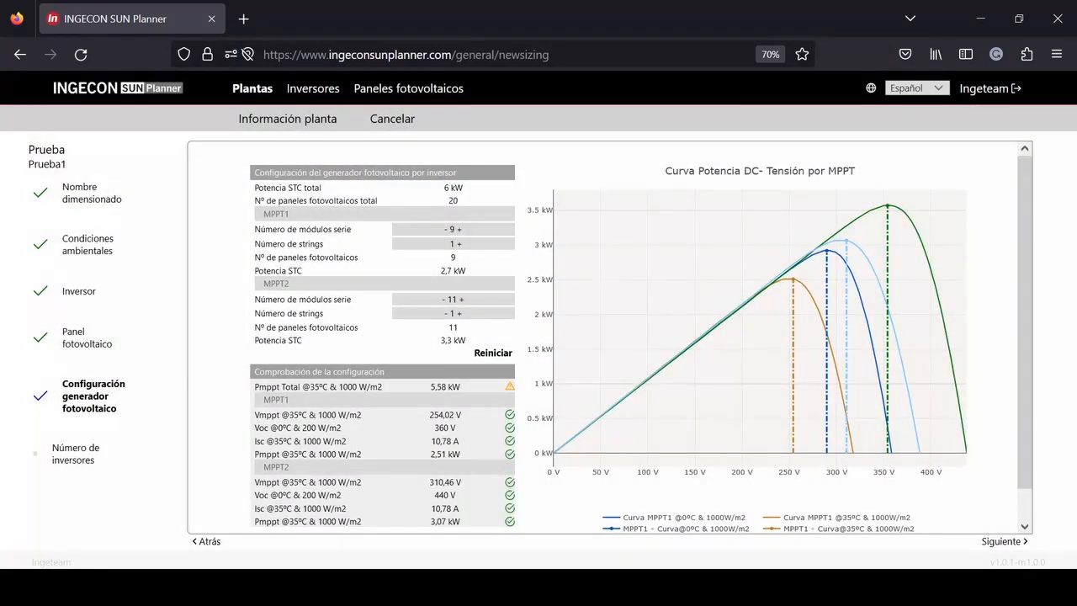
- Reduce MPPT1 to 4 series modules and check its Vmppt verification
{"action": "left_click", "coordinate": [446, 229]}
{"action": "left_click", "coordinate": [446, 228]}
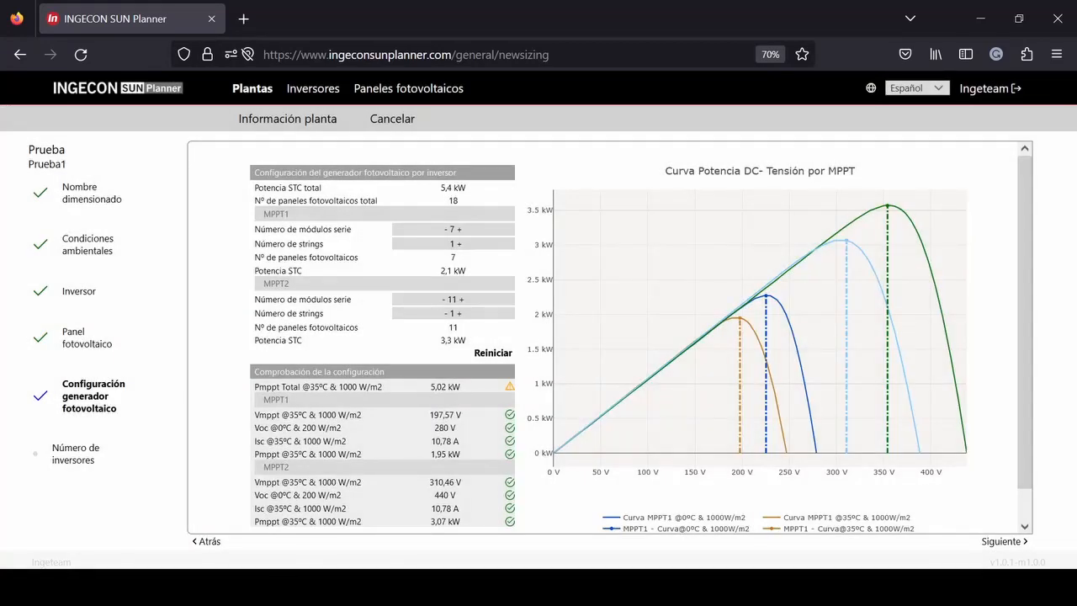
{"action": "left_click", "coordinate": [445, 229]}
{"action": "left_click", "coordinate": [446, 229]}
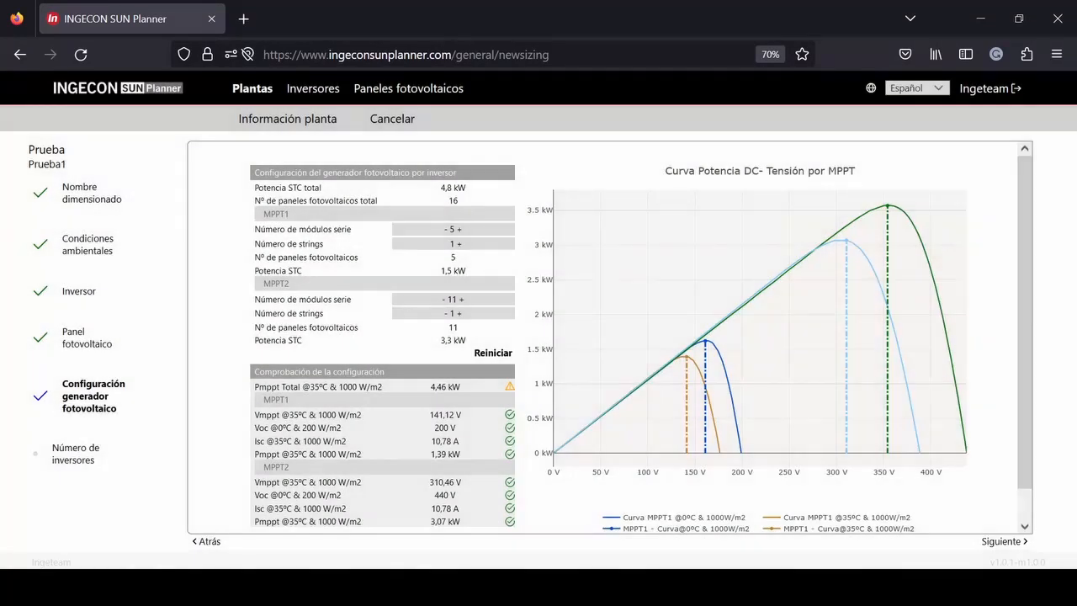
{"action": "left_click", "coordinate": [446, 229]}
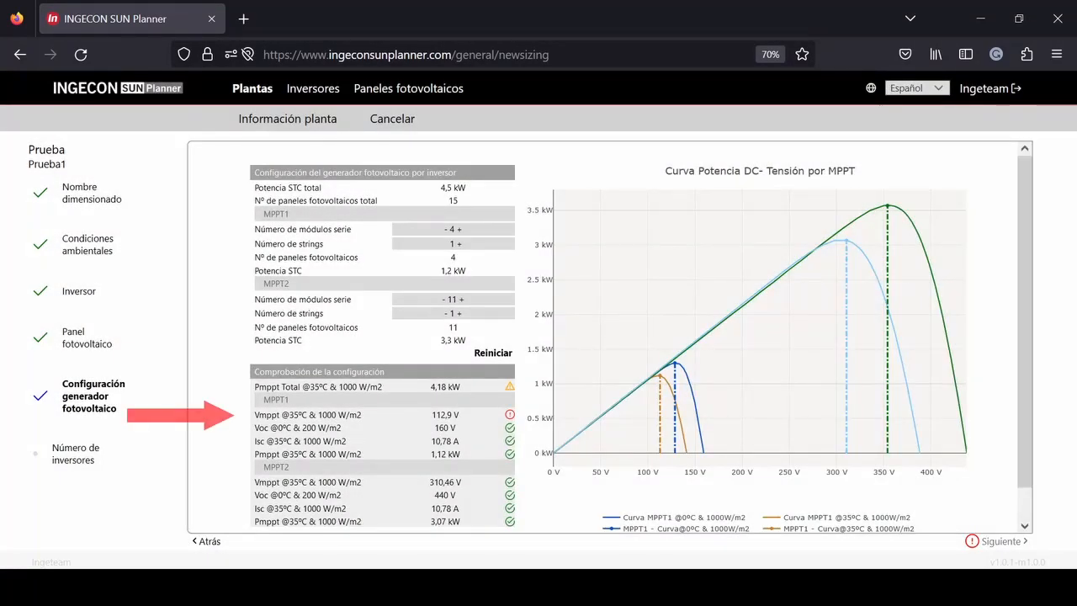
{"action": "mouse_move", "coordinate": [509, 413]}
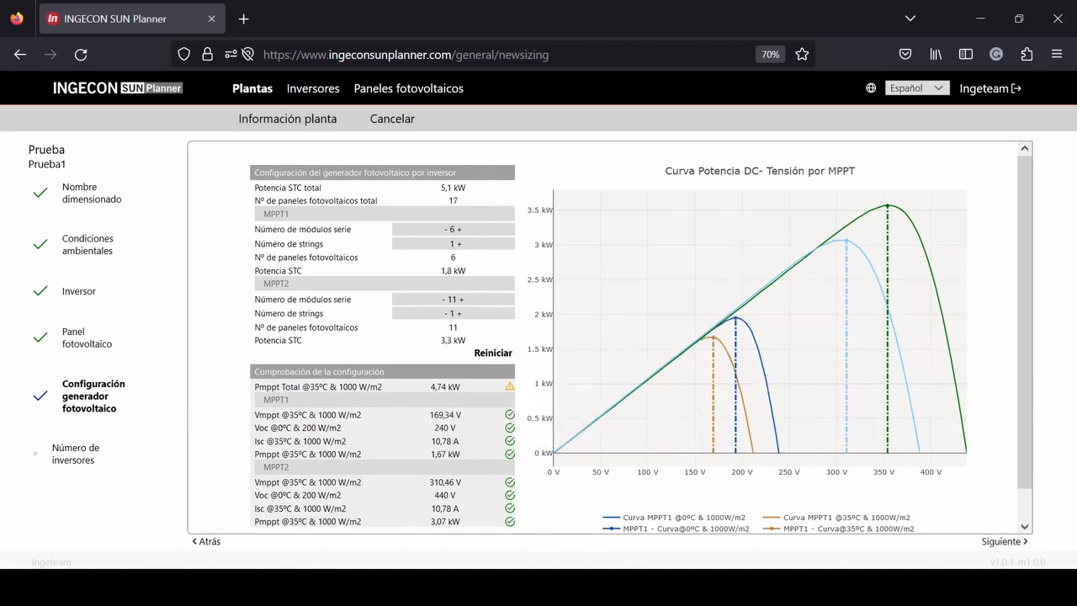
- Raise the number of series modules of MPPT1 to 11
{"action": "left_click", "coordinate": [459, 229]}
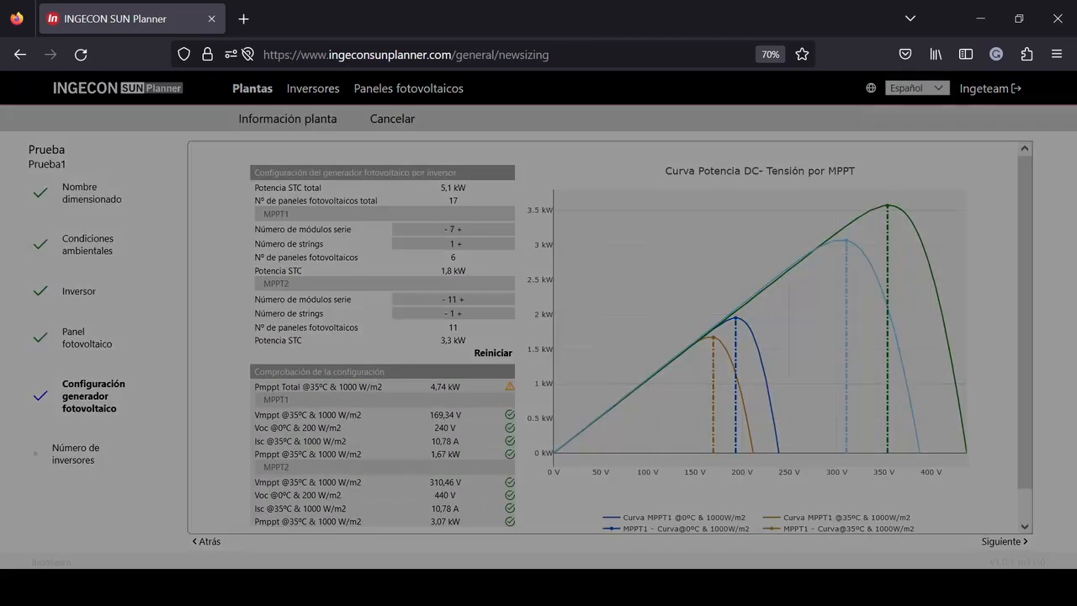
{"action": "left_click", "coordinate": [459, 229]}
{"action": "left_click", "coordinate": [460, 229]}
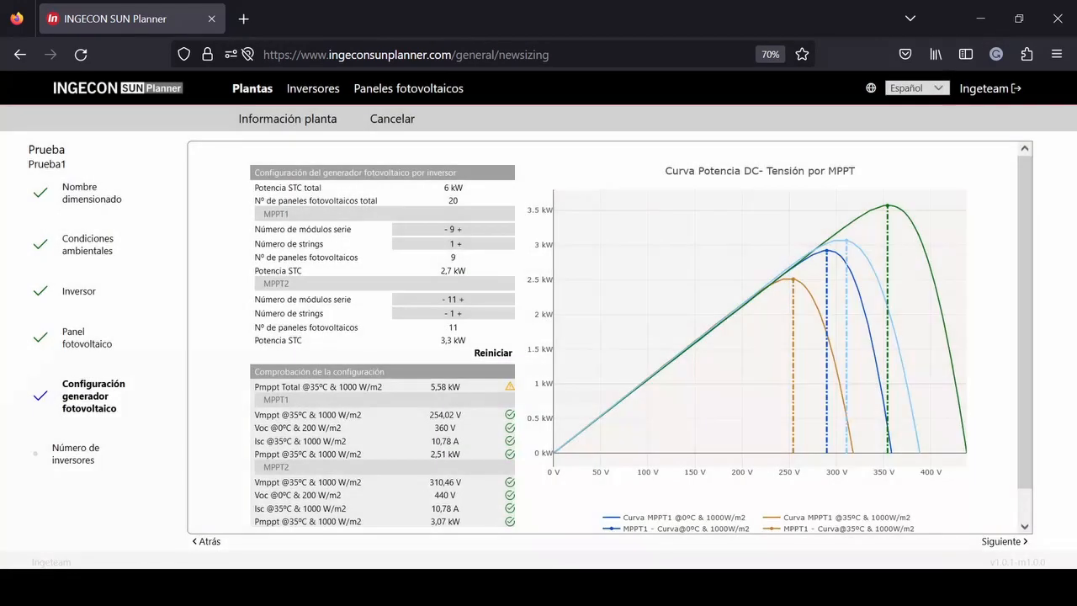
{"action": "left_click", "coordinate": [459, 229]}
{"action": "left_click", "coordinate": [459, 229]}
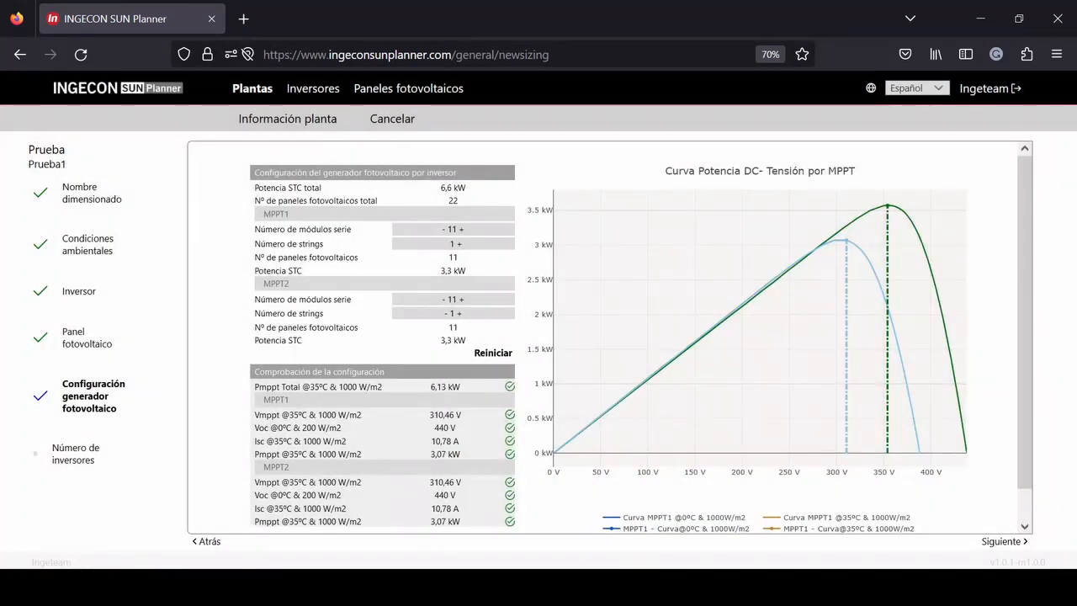
- Reset the generator's modules and strings to their default values, and generate the sizing with 1 inverter
{"action": "left_click", "coordinate": [493, 353]}
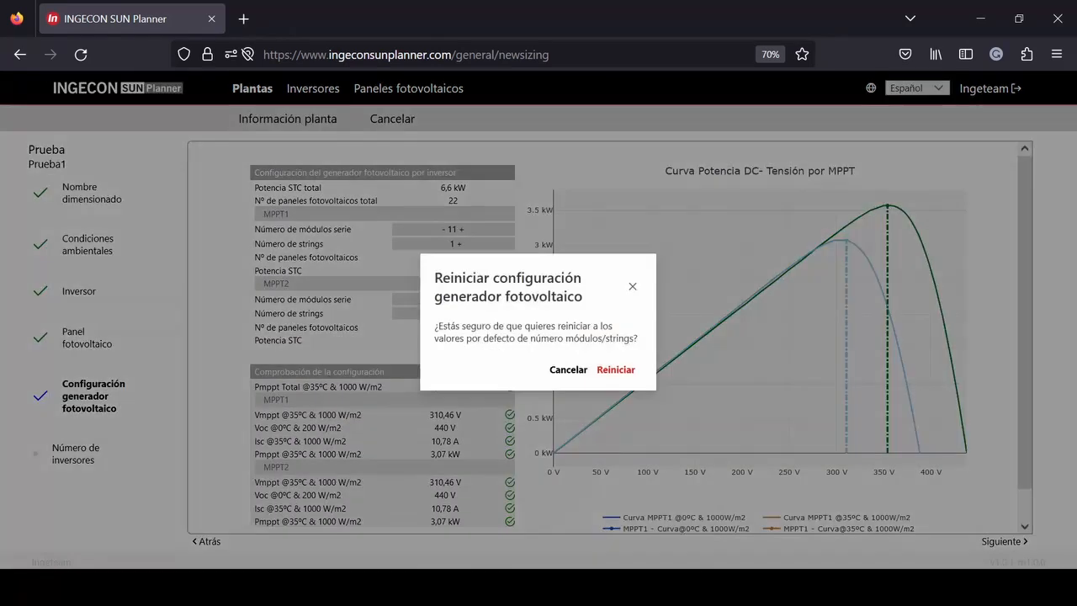
{"action": "left_click", "coordinate": [615, 369]}
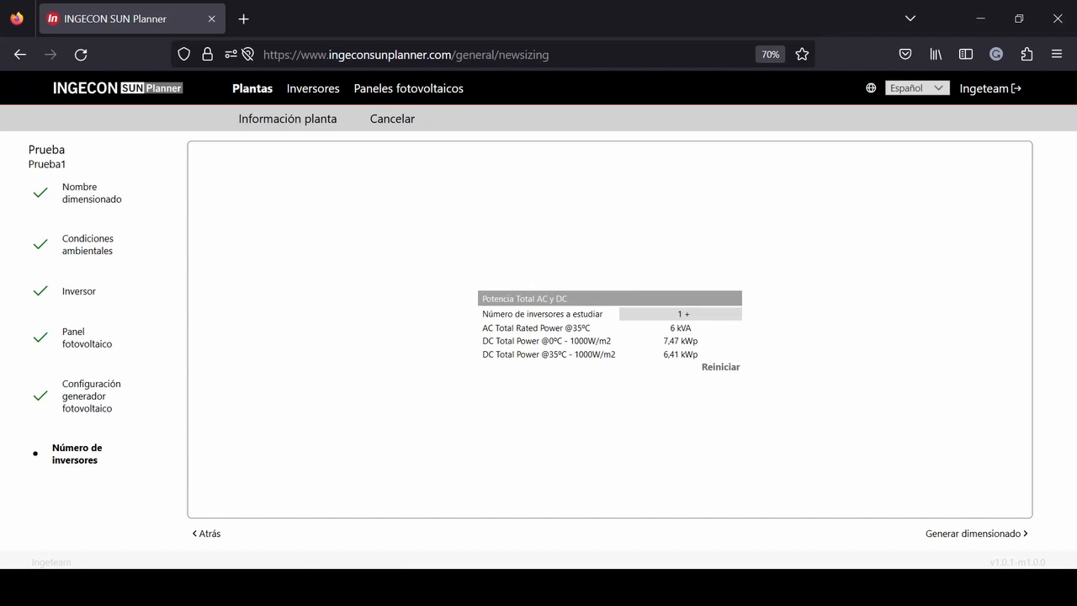
{"action": "left_click", "coordinate": [976, 533]}
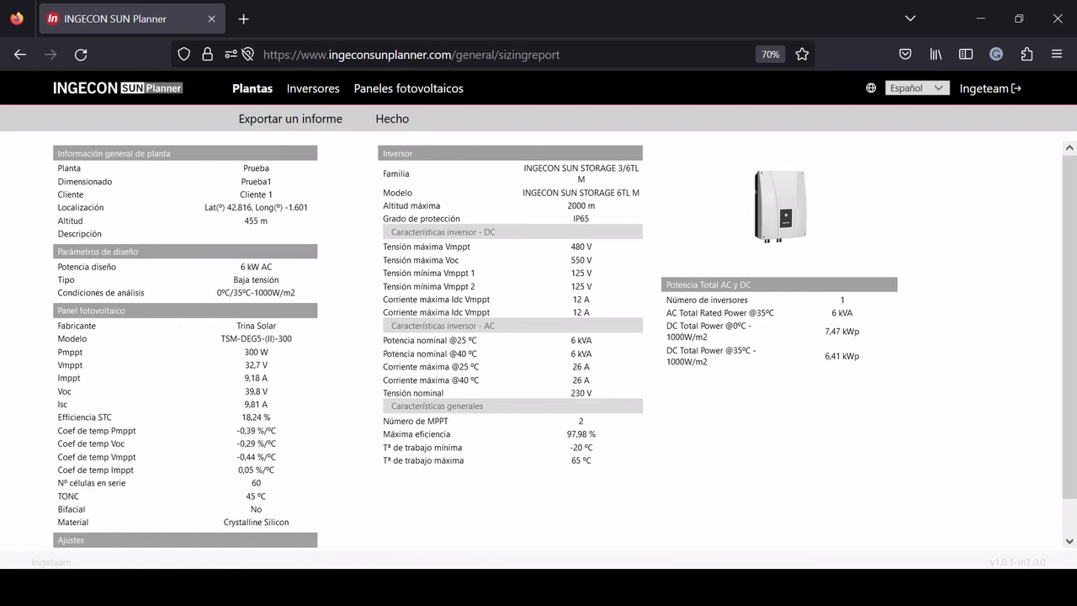
- Review both pages of the sizing report: plant, panel and inverter data, generator configuration checks and the power-voltage curves
{"action": "left_click", "coordinate": [19, 54]}
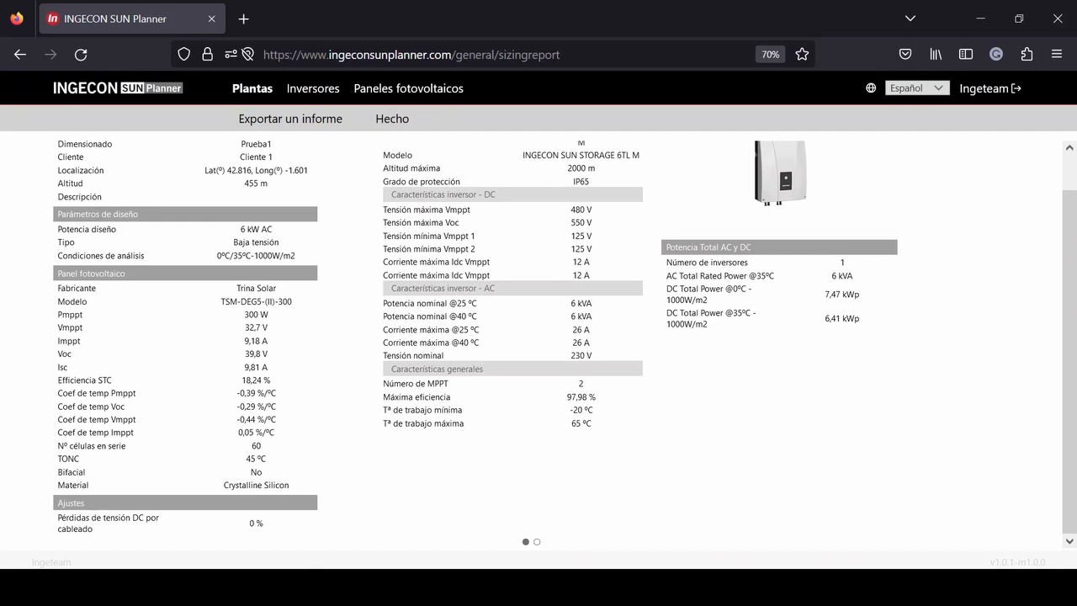
{"action": "scroll", "coordinate": [538, 336], "scroll_direction": "up", "scroll_amount": 1}
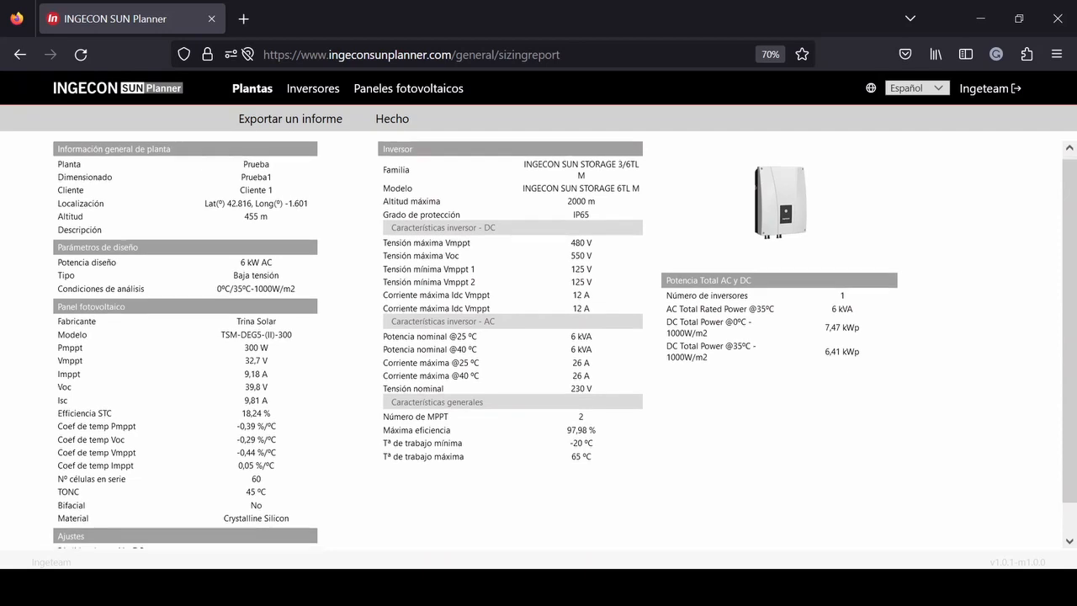
{"action": "scroll", "coordinate": [538, 336], "scroll_direction": "down", "scroll_amount": 1}
{"action": "scroll", "coordinate": [538, 336], "scroll_direction": "up", "scroll_amount": 1}
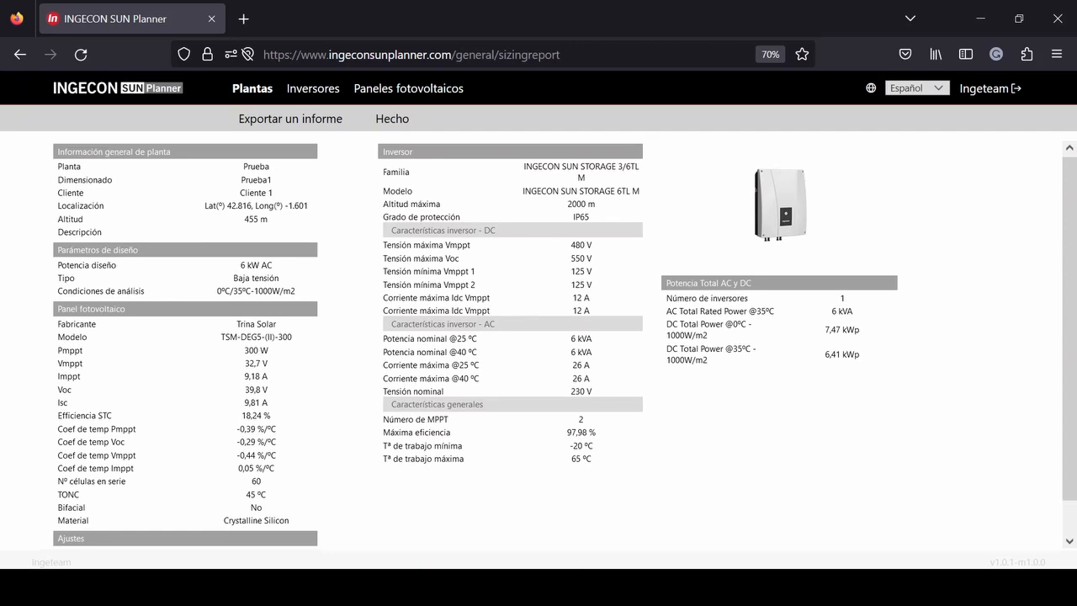
{"action": "scroll", "coordinate": [538, 336], "scroll_direction": "down", "scroll_amount": 1}
{"action": "left_click", "coordinate": [536, 541]}
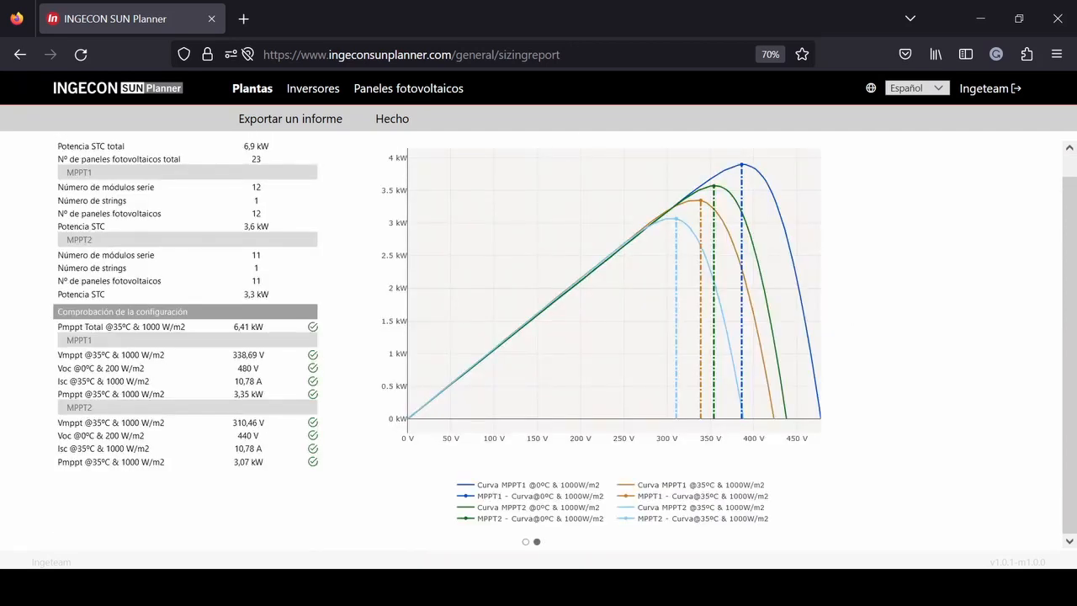
{"action": "scroll", "coordinate": [456, 361], "scroll_direction": "up", "scroll_amount": 1}
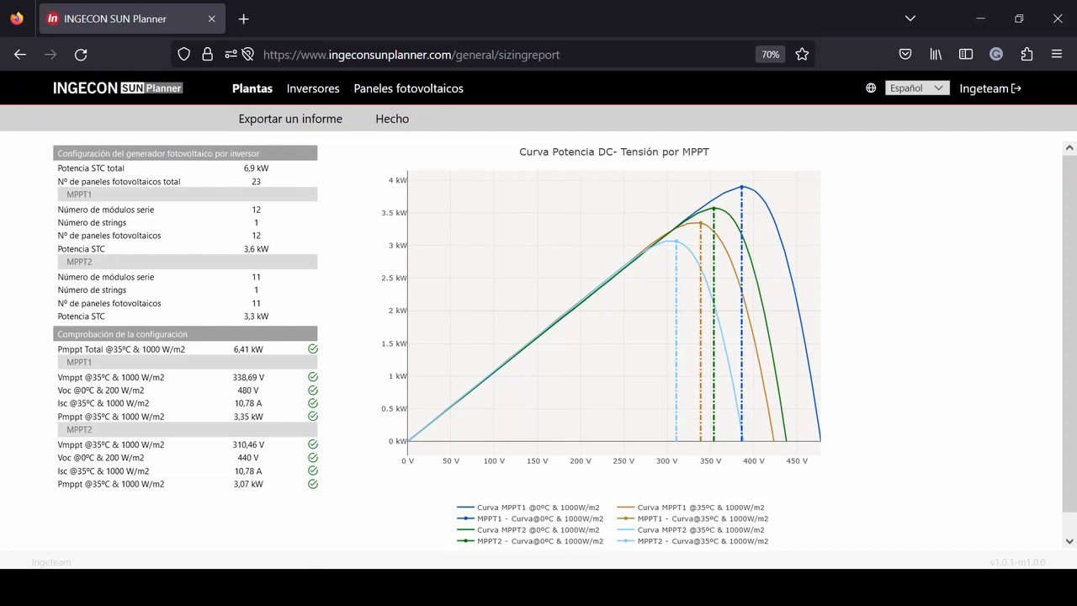
{"action": "scroll", "coordinate": [564, 343], "scroll_direction": "down", "scroll_amount": 2}
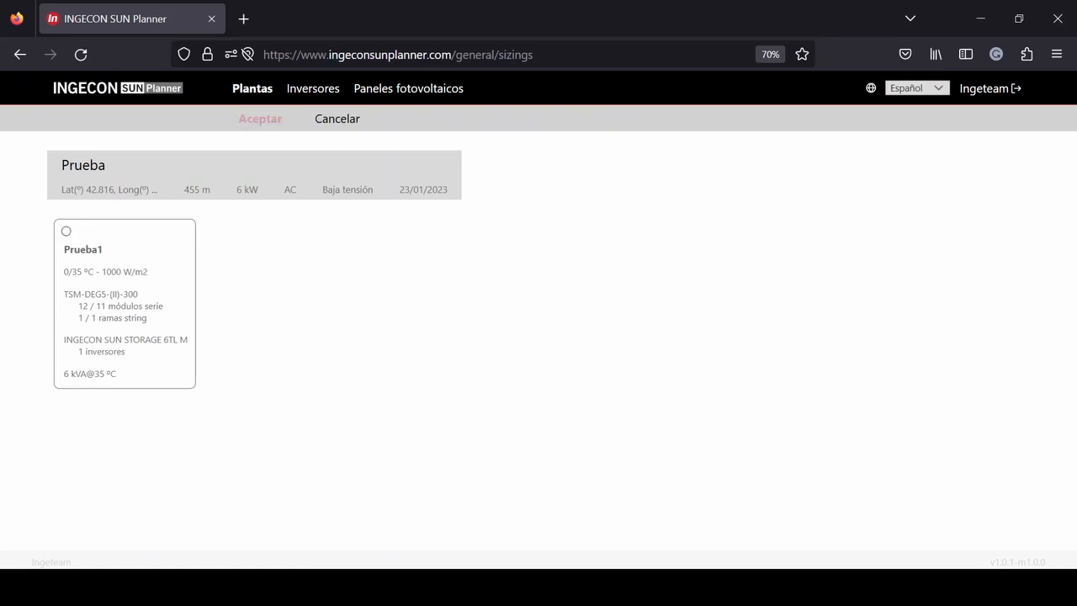
- Clone the sizing Prueba1 within the plant Prueba
{"action": "left_click", "coordinate": [66, 231]}
{"action": "left_click", "coordinate": [260, 119]}
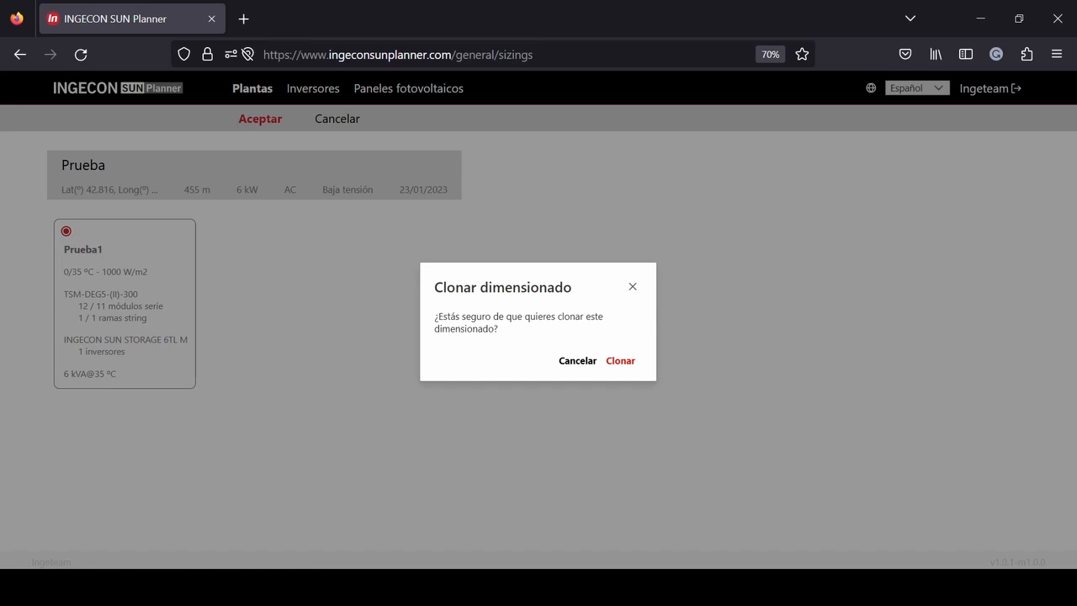
{"action": "left_click", "coordinate": [620, 361]}
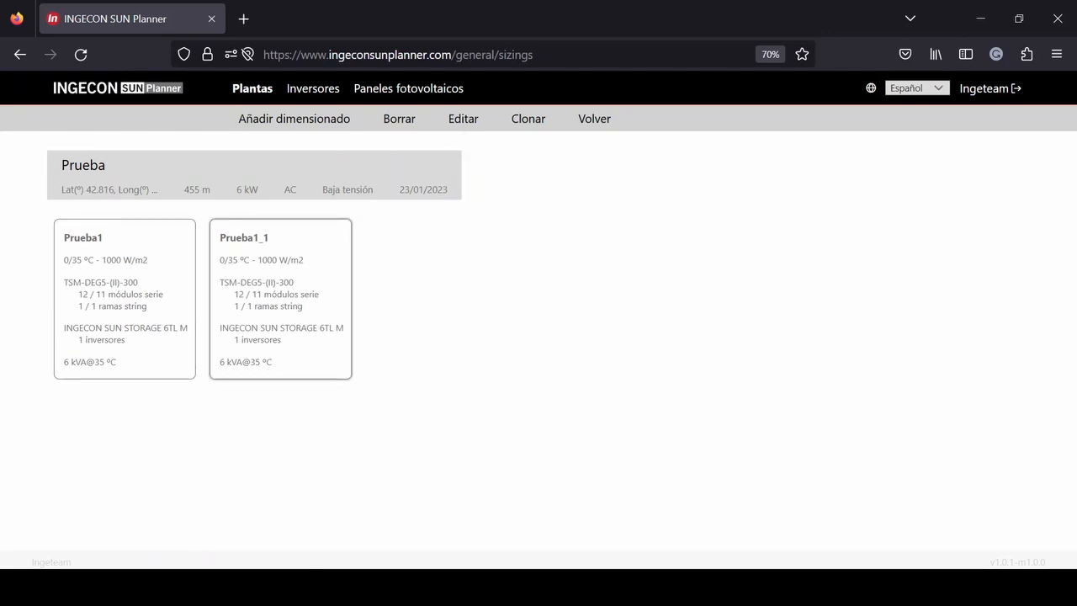
- Open the cloned sizing Prueba1_1 for editing
{"action": "left_click", "coordinate": [462, 119]}
{"action": "left_click", "coordinate": [222, 232]}
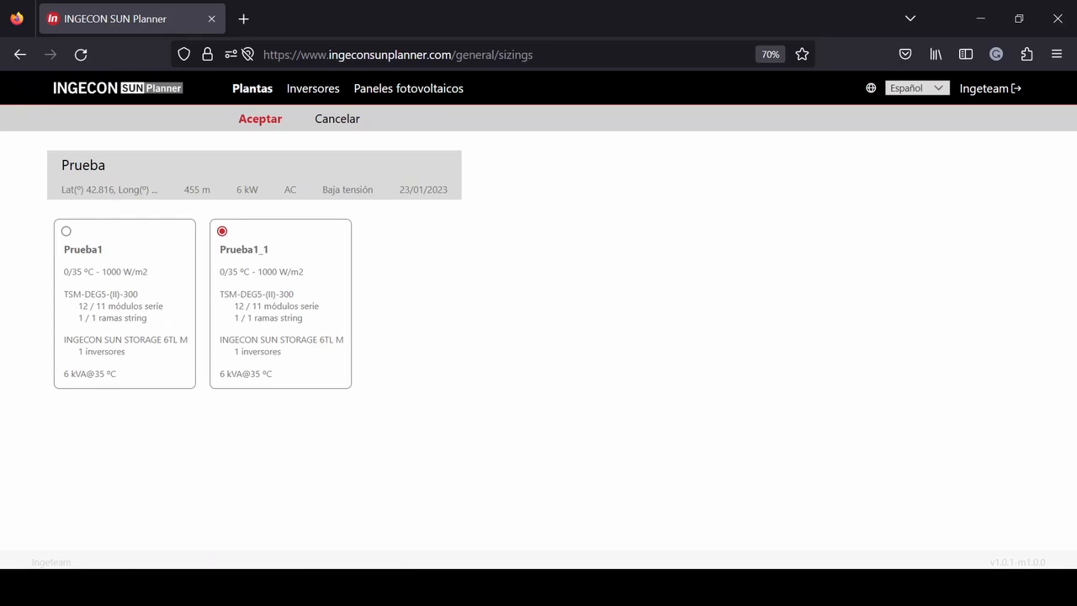
{"action": "left_click", "coordinate": [260, 119]}
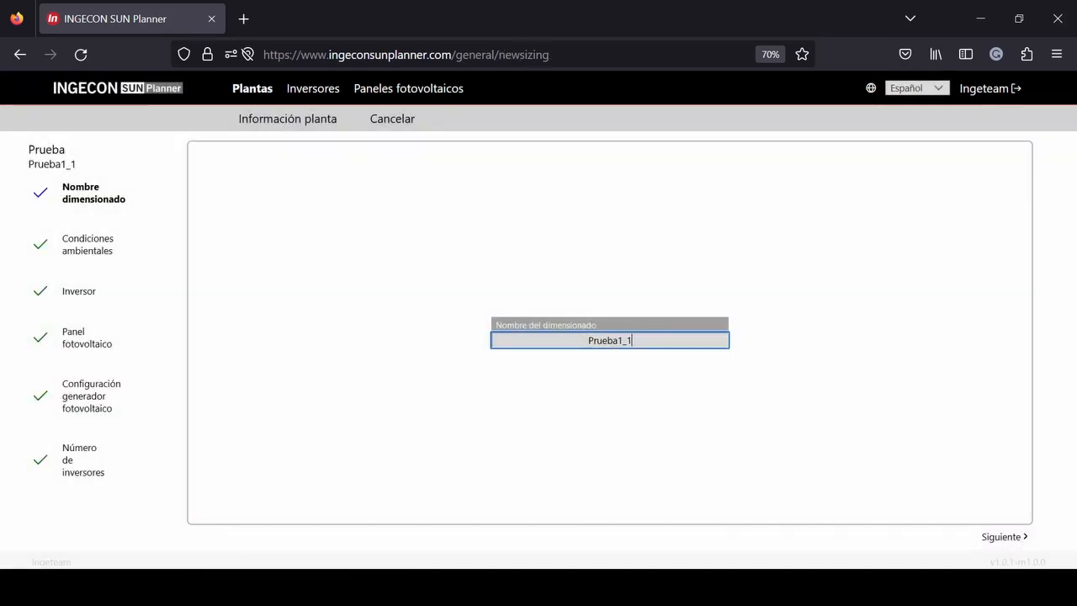
- Keep the sizing name, set the maximum ambient temperature to 40 °C, and continue to the inverter selection
{"action": "key", "text": "Return"}
{"action": "key", "text": "Tab"}
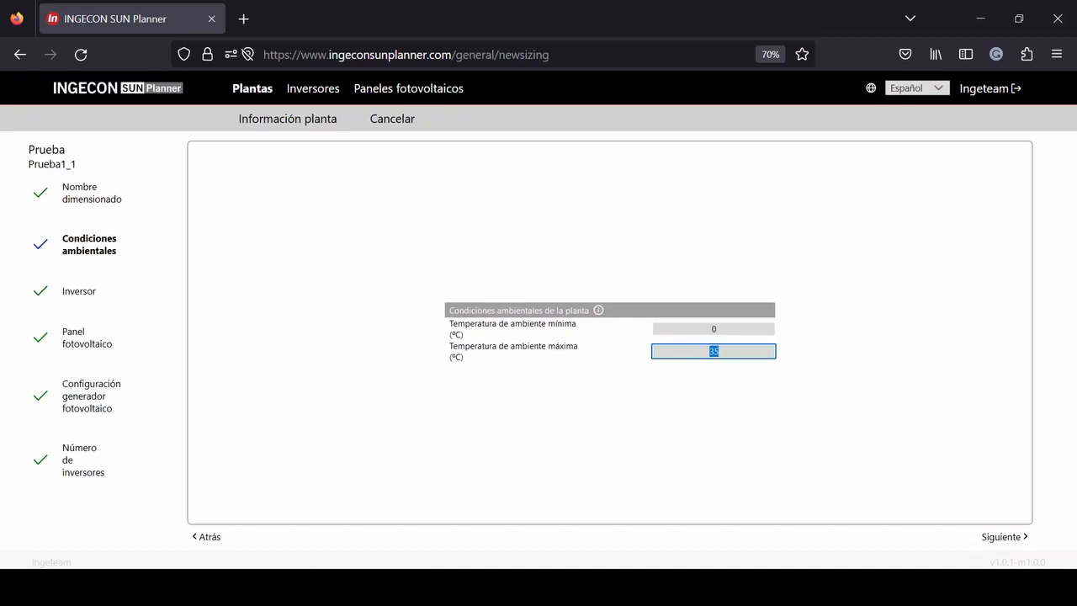
{"action": "type", "text": "40"}
{"action": "key", "text": "Return"}
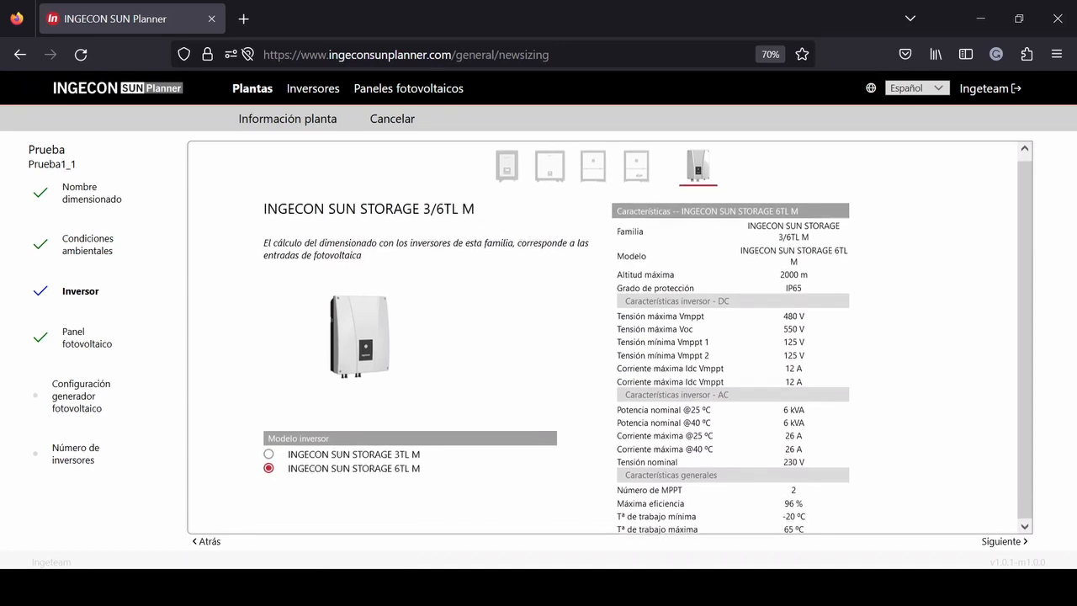
- Keep the inverter and panel of Prueba1_1, check the generator configuration at 40 °C, and continue to the number of inverters
{"action": "key", "text": "Return"}
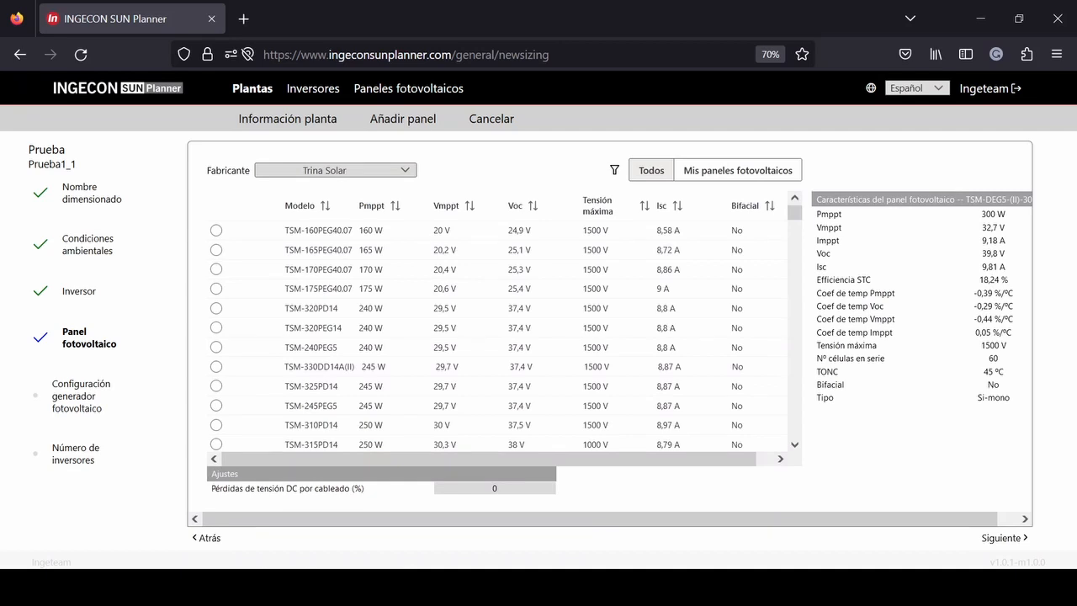
{"action": "left_click", "coordinate": [1003, 538]}
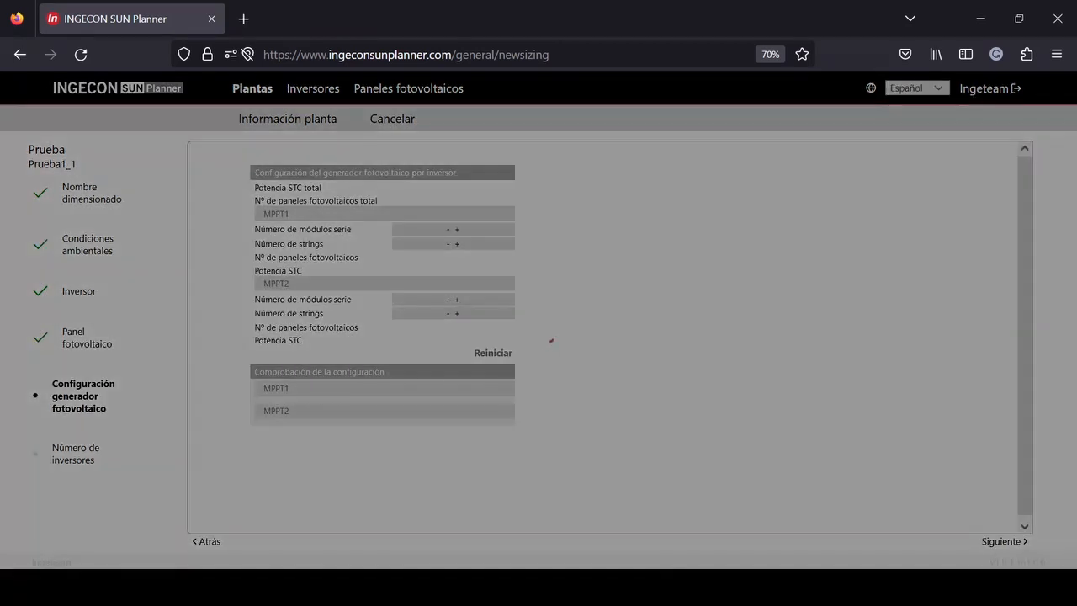
{"action": "scroll", "coordinate": [640, 336], "scroll_direction": "down", "scroll_amount": 1}
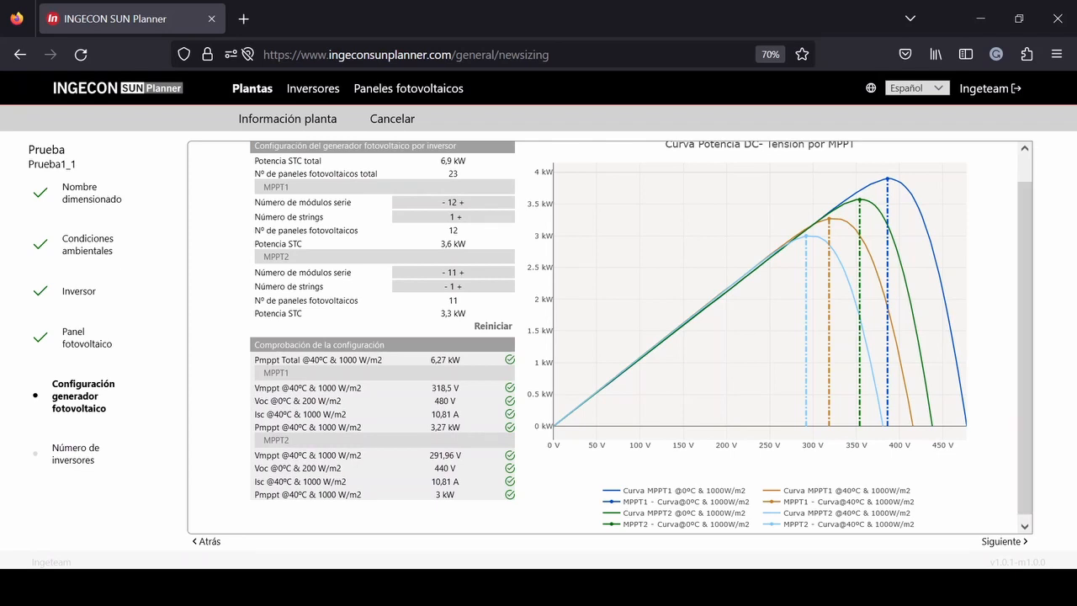
{"action": "left_click", "coordinate": [1003, 541]}
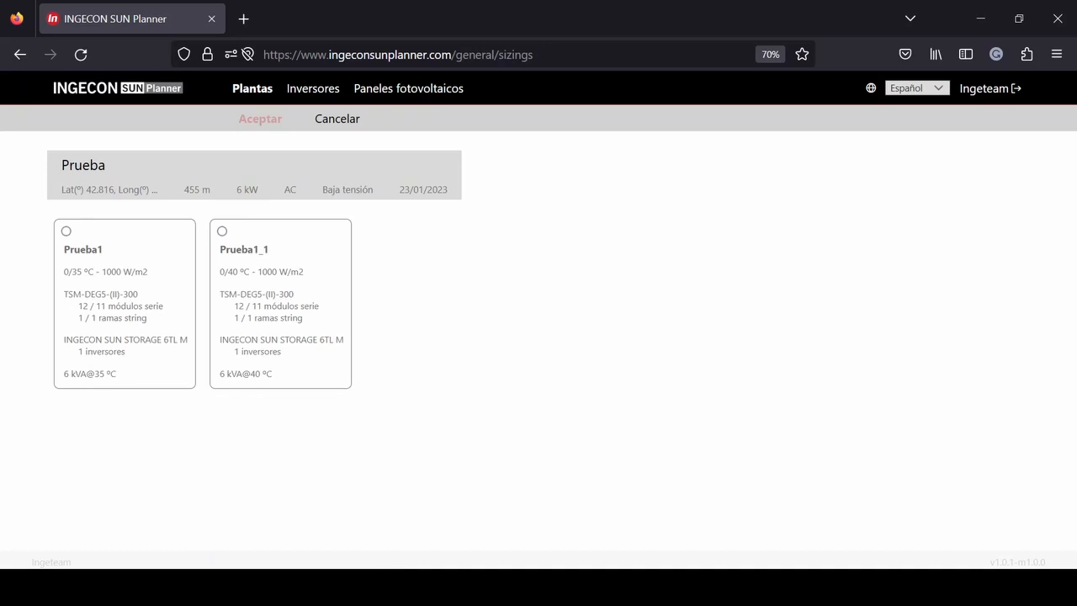
- Delete the sizing Prueba1_1 from the plant Prueba and confirm the deletion
{"action": "left_click", "coordinate": [222, 231]}
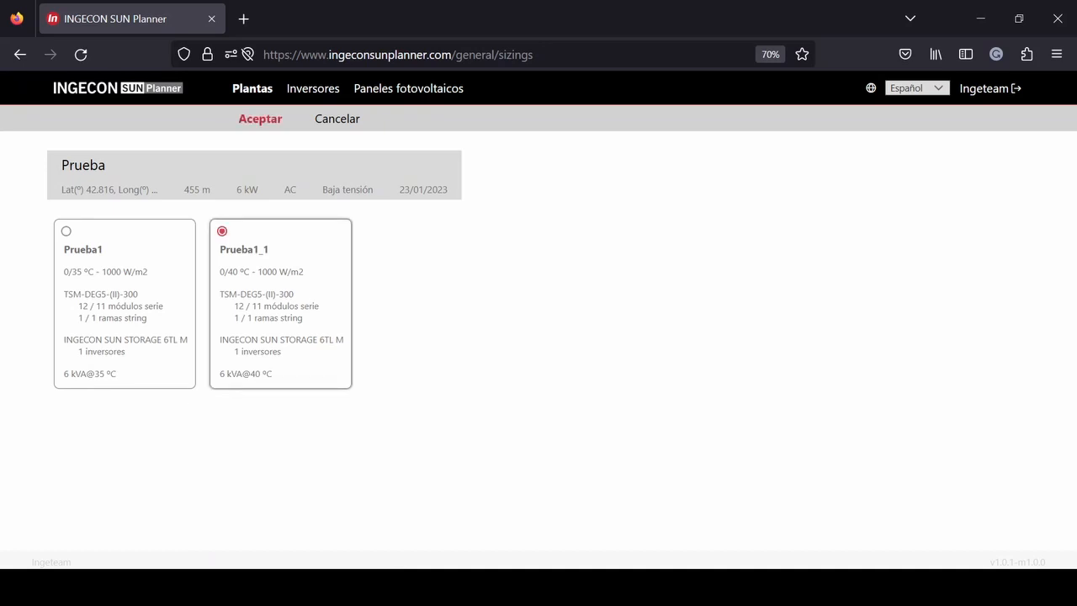
{"action": "left_click", "coordinate": [260, 118]}
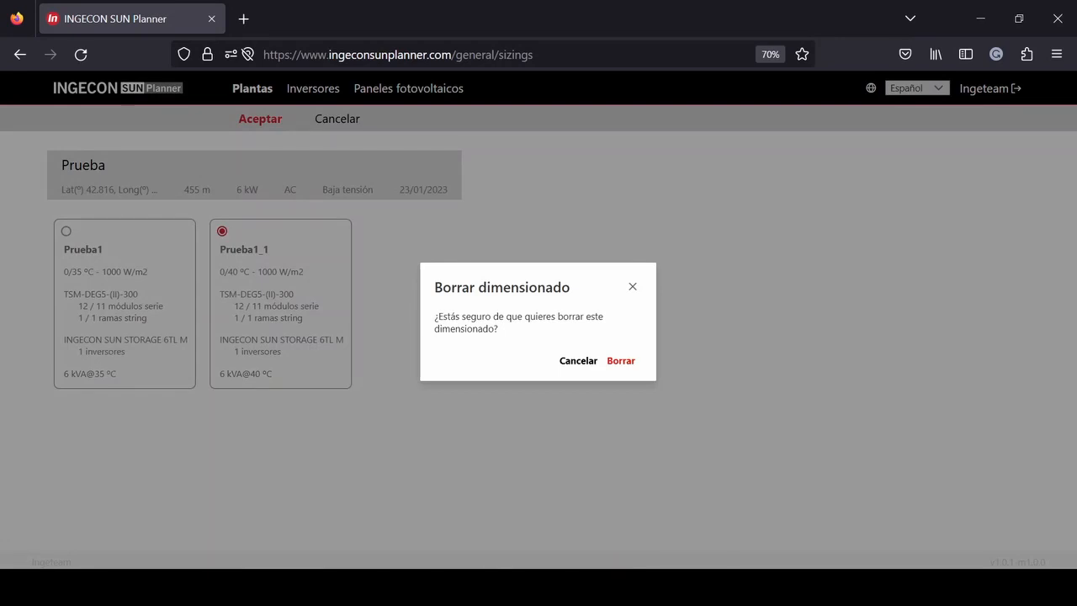
{"action": "left_click", "coordinate": [619, 360]}
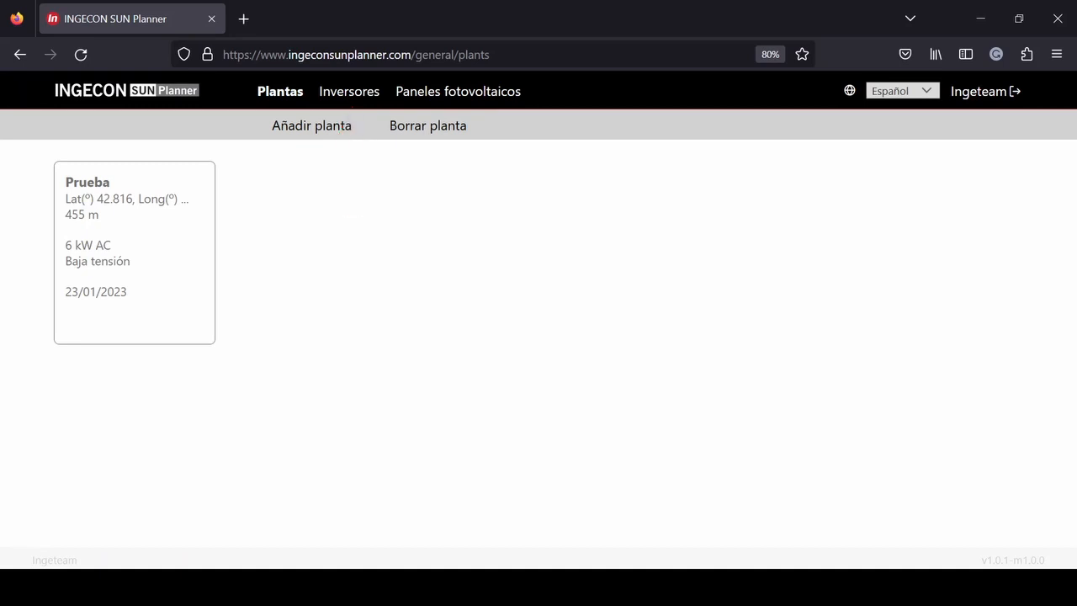
- Open the inverter catalogue and view the models of the INGECON SUN 20/33/40TL-TL M family
{"action": "left_click", "coordinate": [349, 91]}
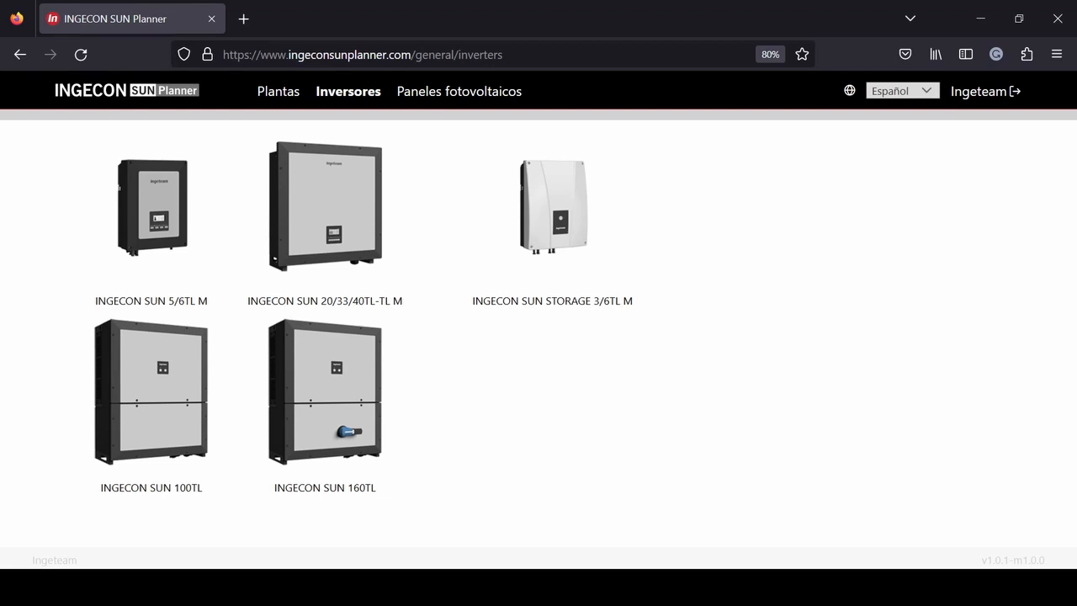
{"action": "left_click", "coordinate": [325, 207]}
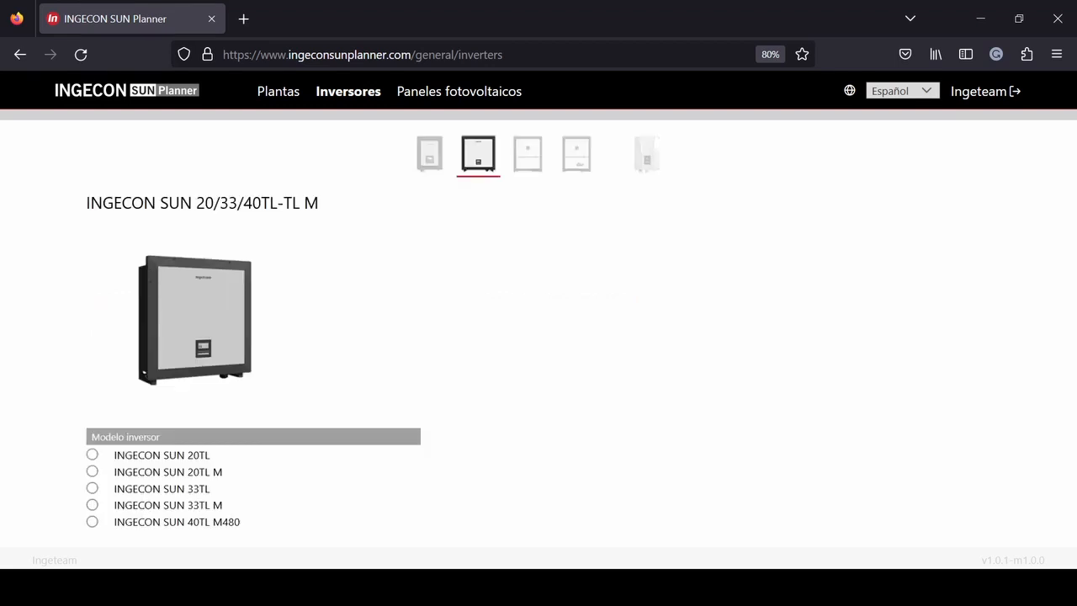
- Open the photovoltaic panel catalogue and look through its list of manufacturers
{"action": "left_click", "coordinate": [459, 91]}
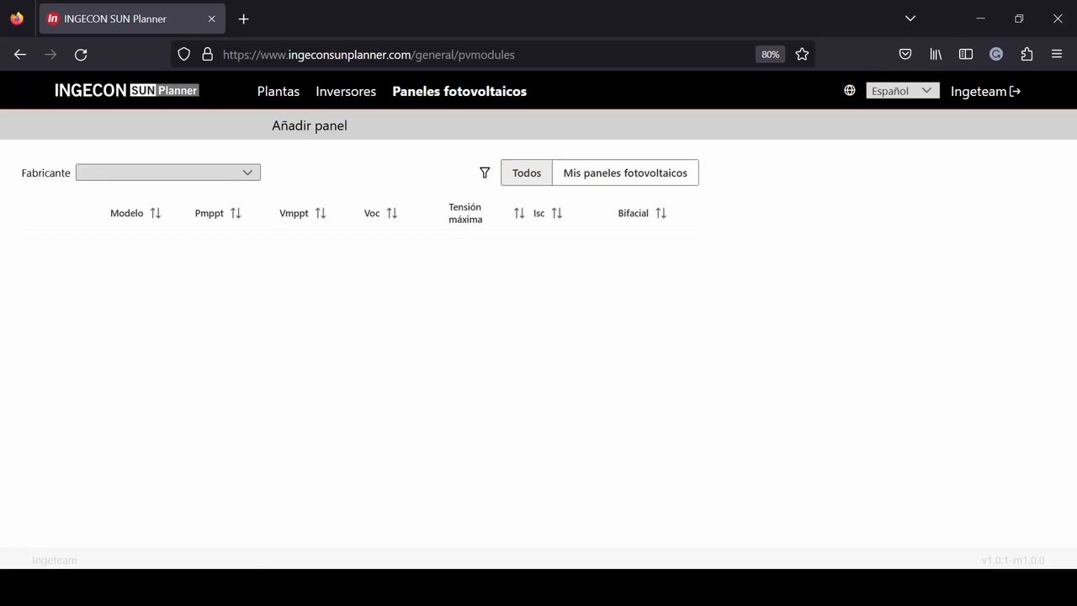
{"action": "left_click", "coordinate": [168, 172]}
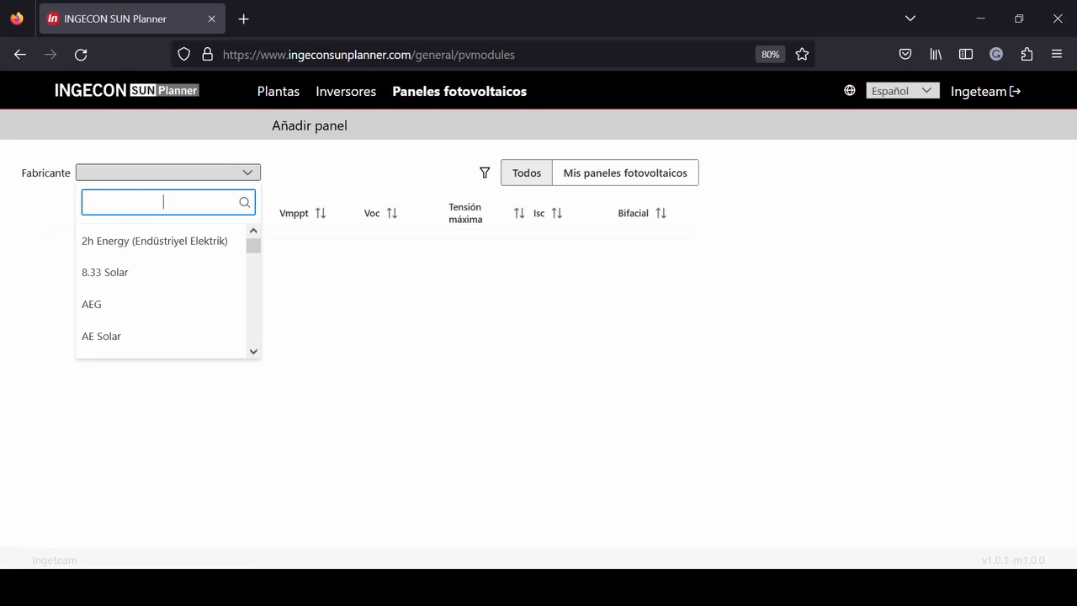
{"action": "key", "text": "Escape"}
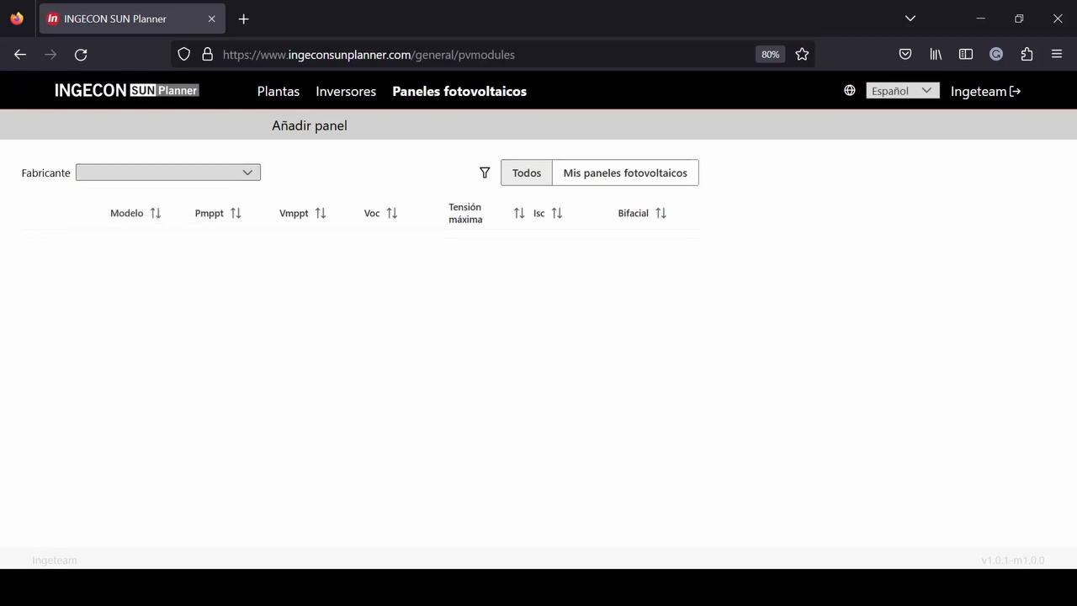
- Limit the panel catalogue to the account's own photovoltaic panels and start adding a panel
{"action": "left_click", "coordinate": [625, 173]}
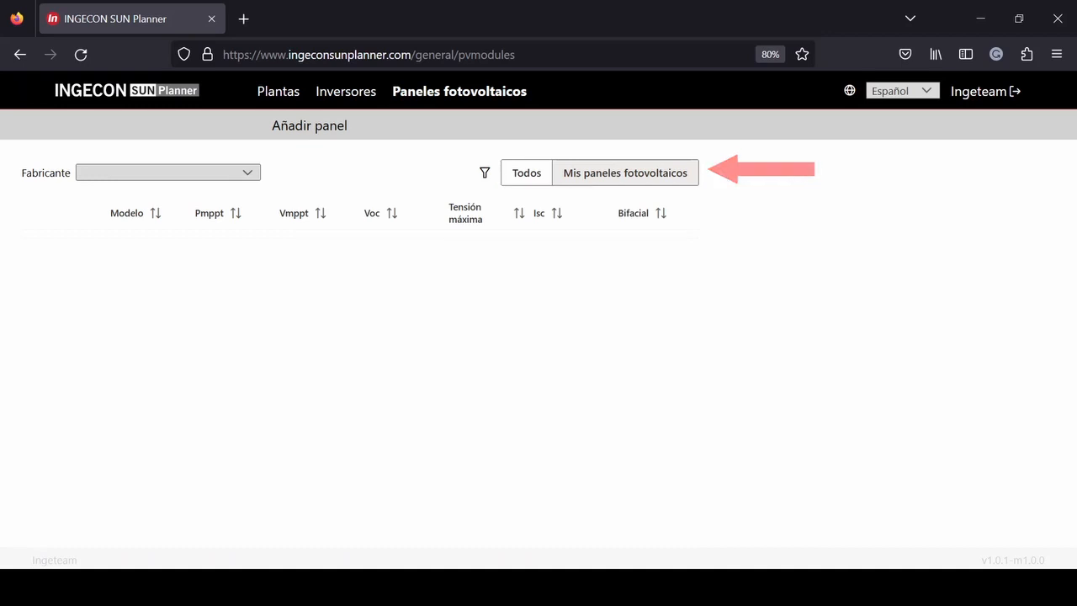
{"action": "left_click", "coordinate": [310, 125]}
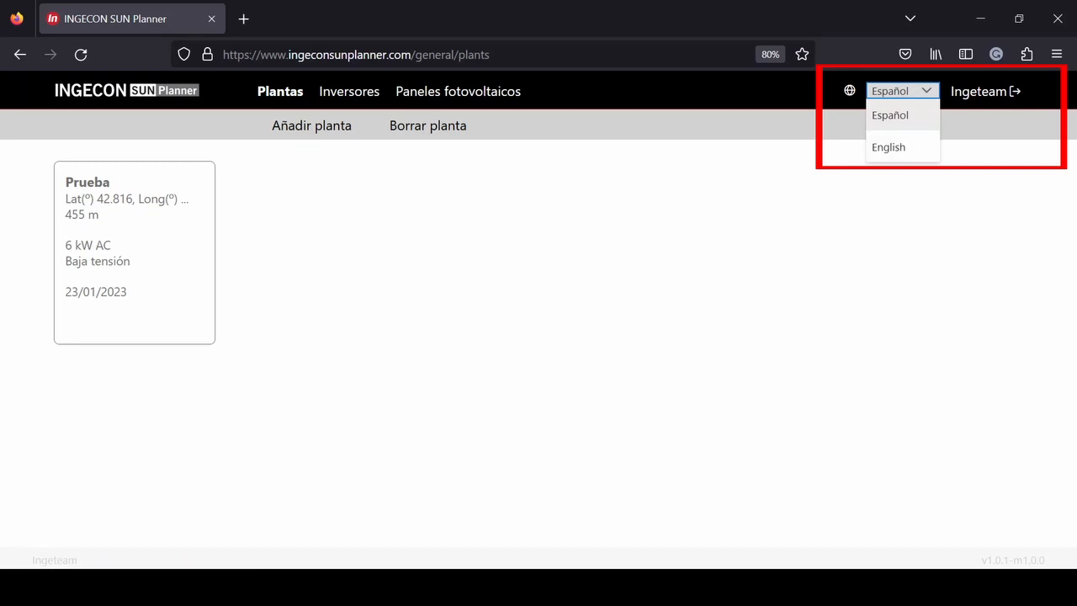
- Dismiss the language choices and log out of the account
{"action": "key", "text": "Escape"}
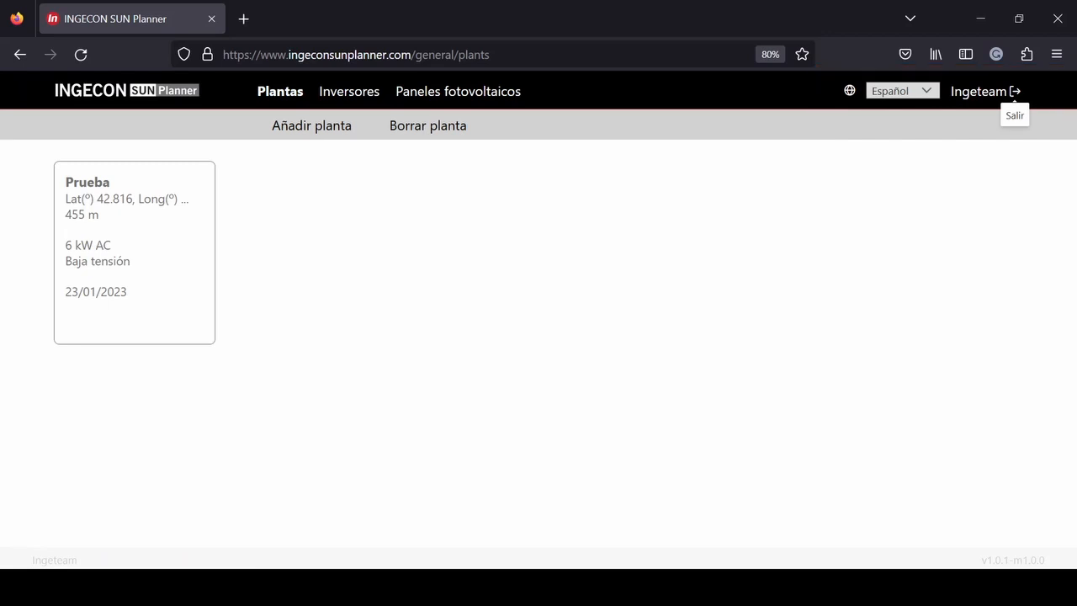
{"action": "left_click", "coordinate": [1014, 91]}
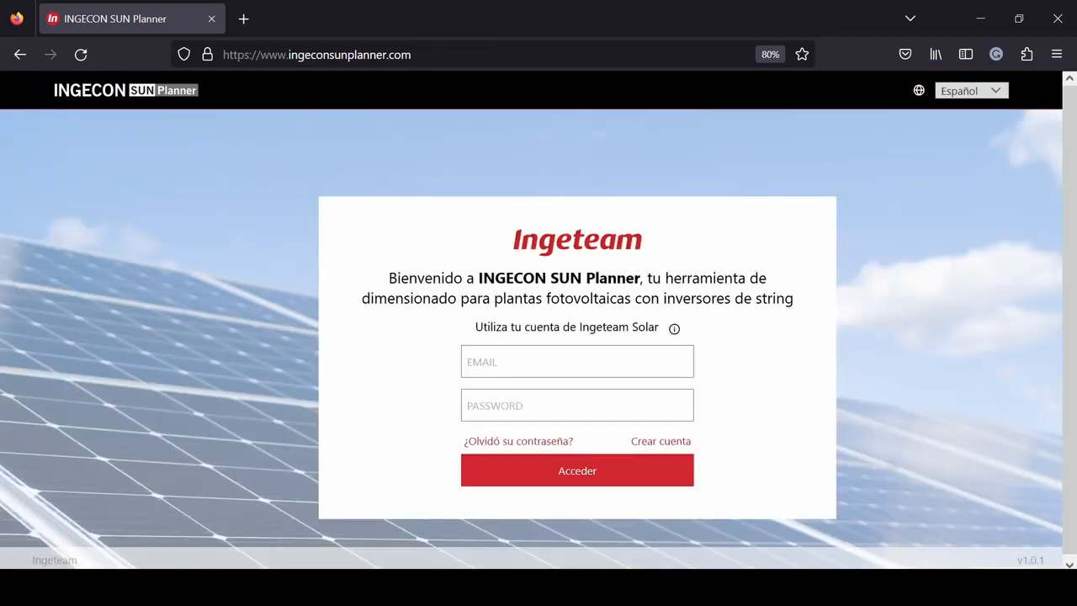